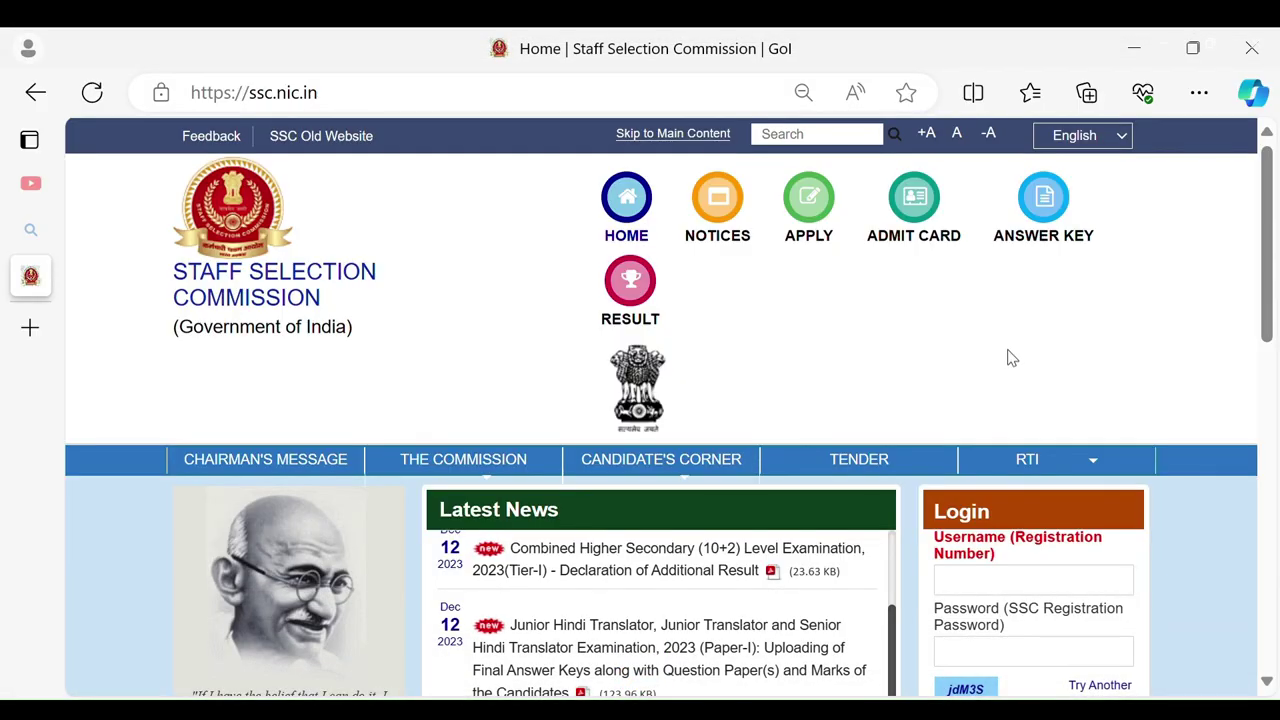
# Enter the candidate's registration number as the username and the SSC registration password in the login form.
pyautogui.scroll(-2, 1008, 357)
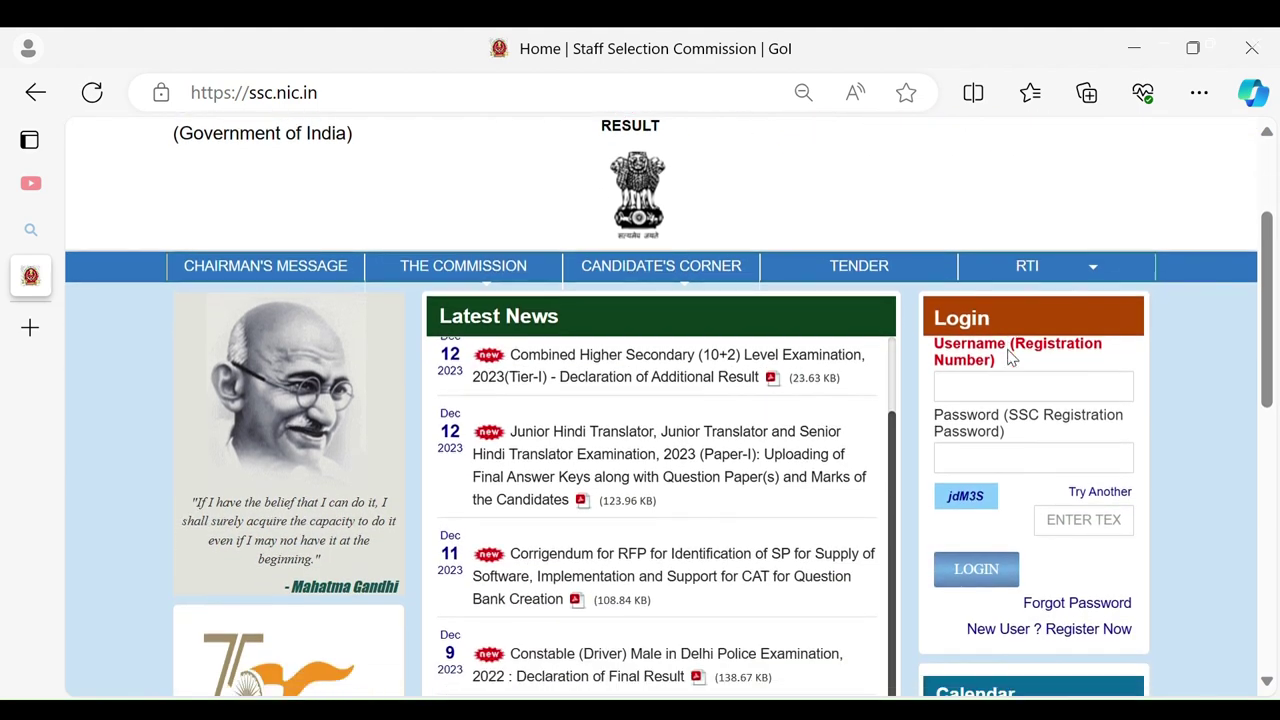
pyautogui.scroll(-1, 1008, 357)
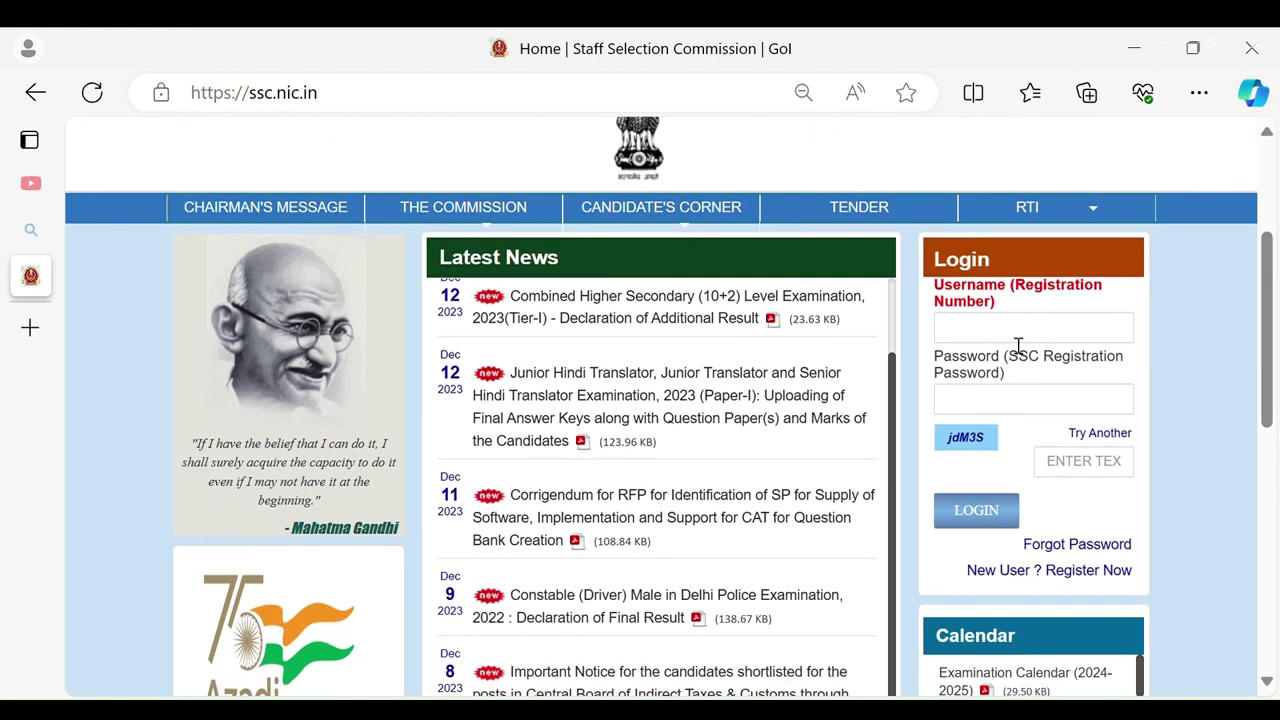
pyautogui.click(1018, 327)
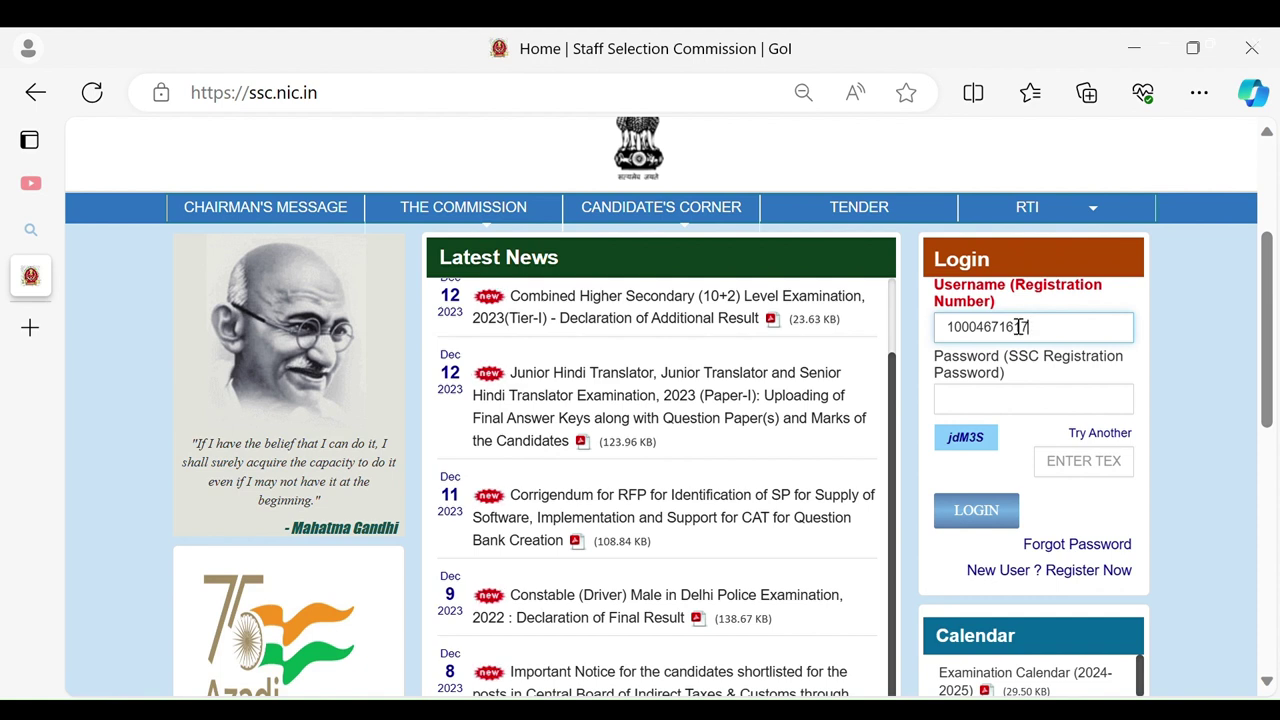
pyautogui.press('Tab')
pyautogui.write('****')
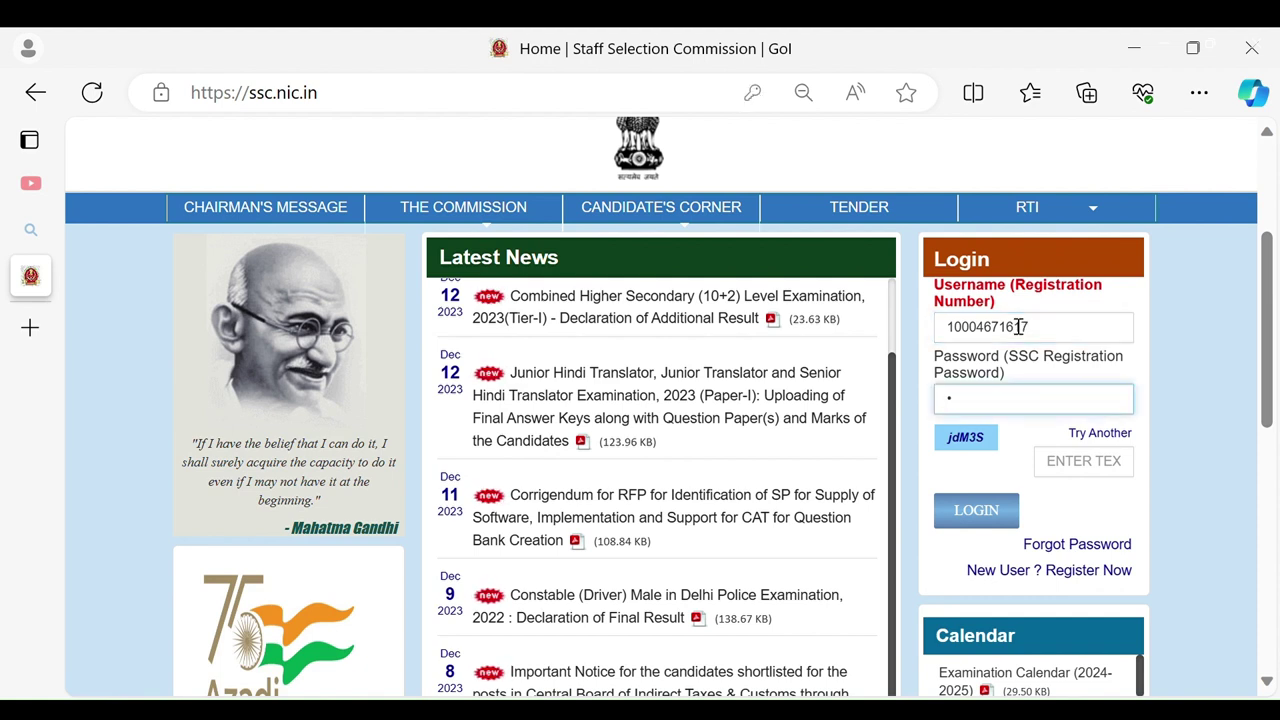
pyautogui.write('*********')
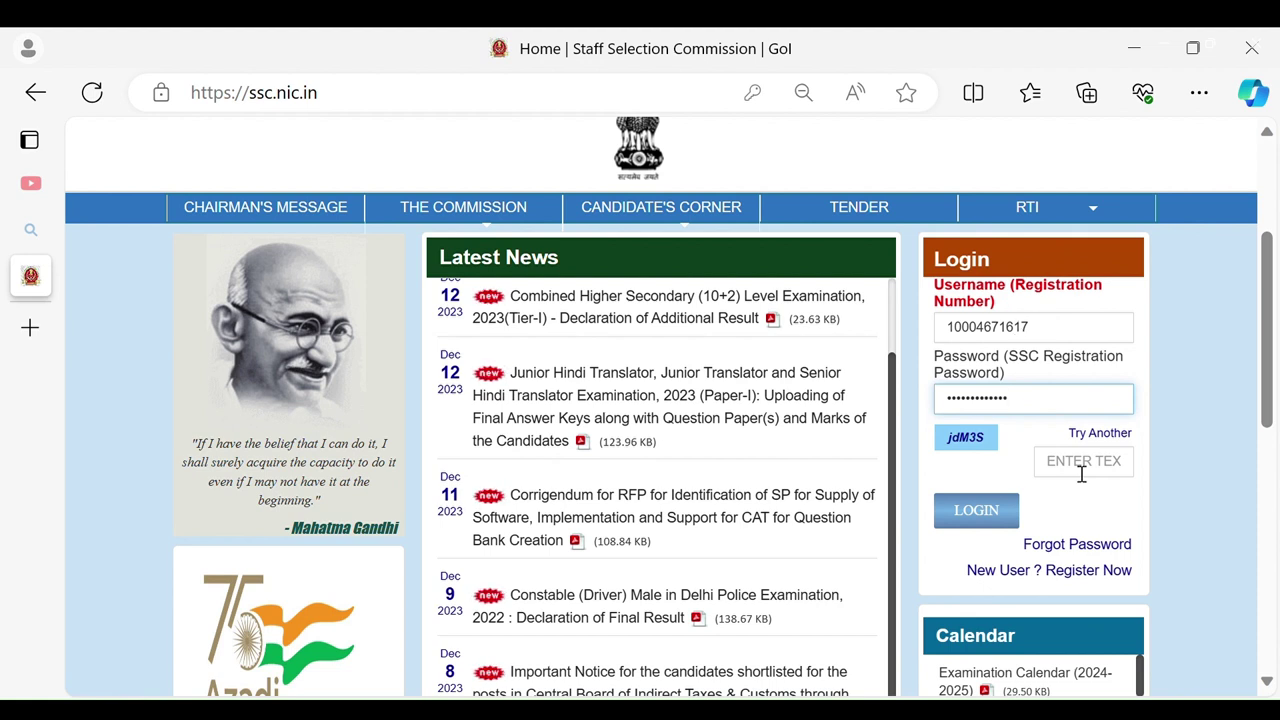
# Fill in the captcha text exactly as displayed, with matching upper and lower case, and log in to the candidate account.
pyautogui.click(1080, 470)
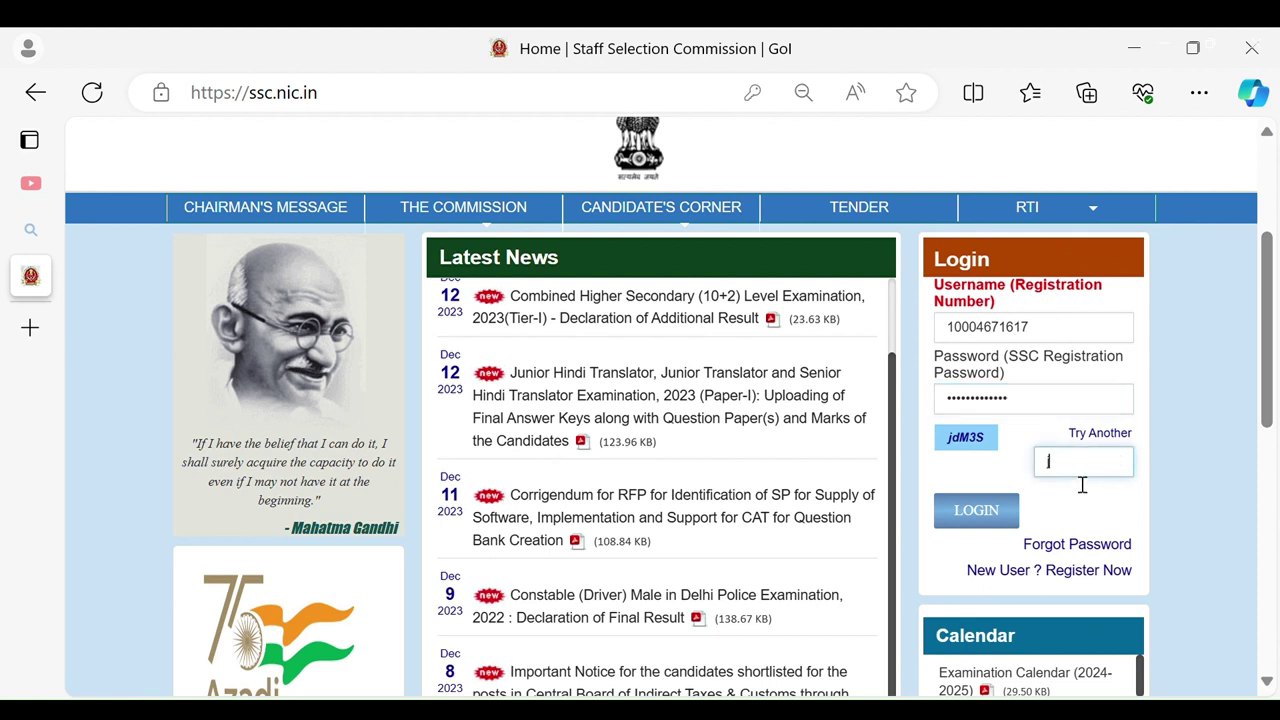
pyautogui.write('jdm')
pyautogui.press('BackSpace')
pyautogui.press('BackSpace')
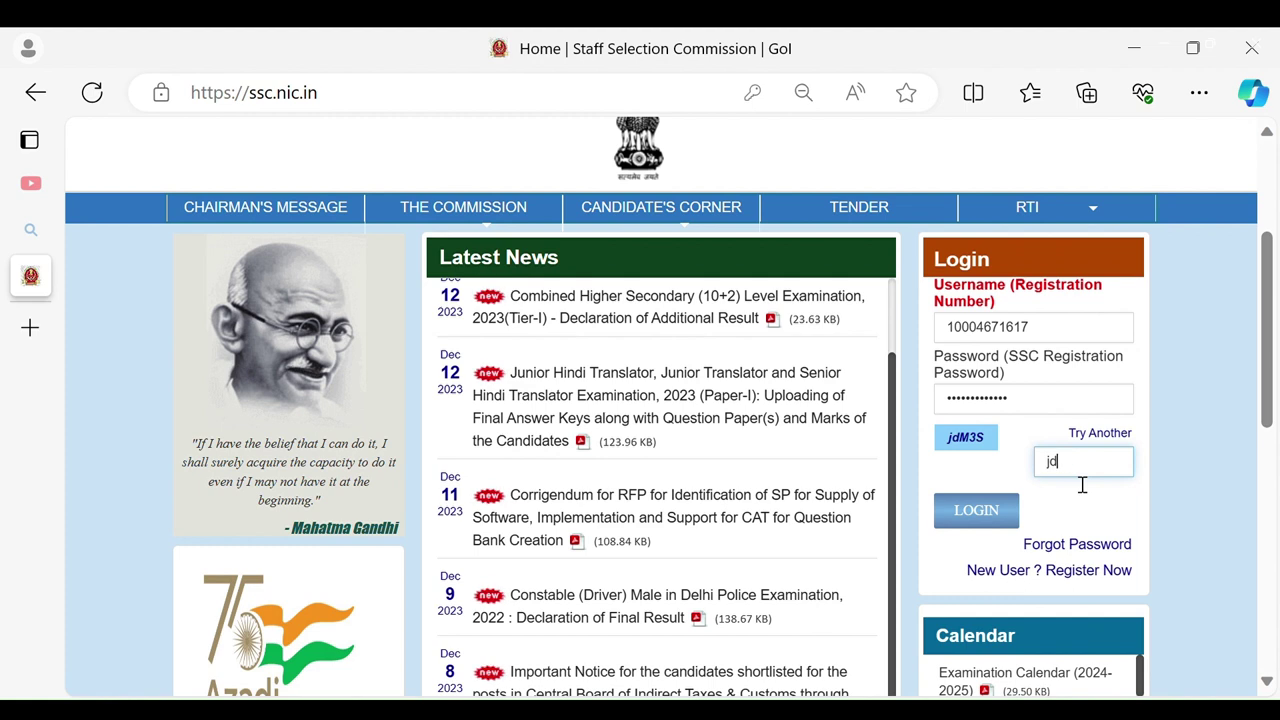
pyautogui.write('dM3S')
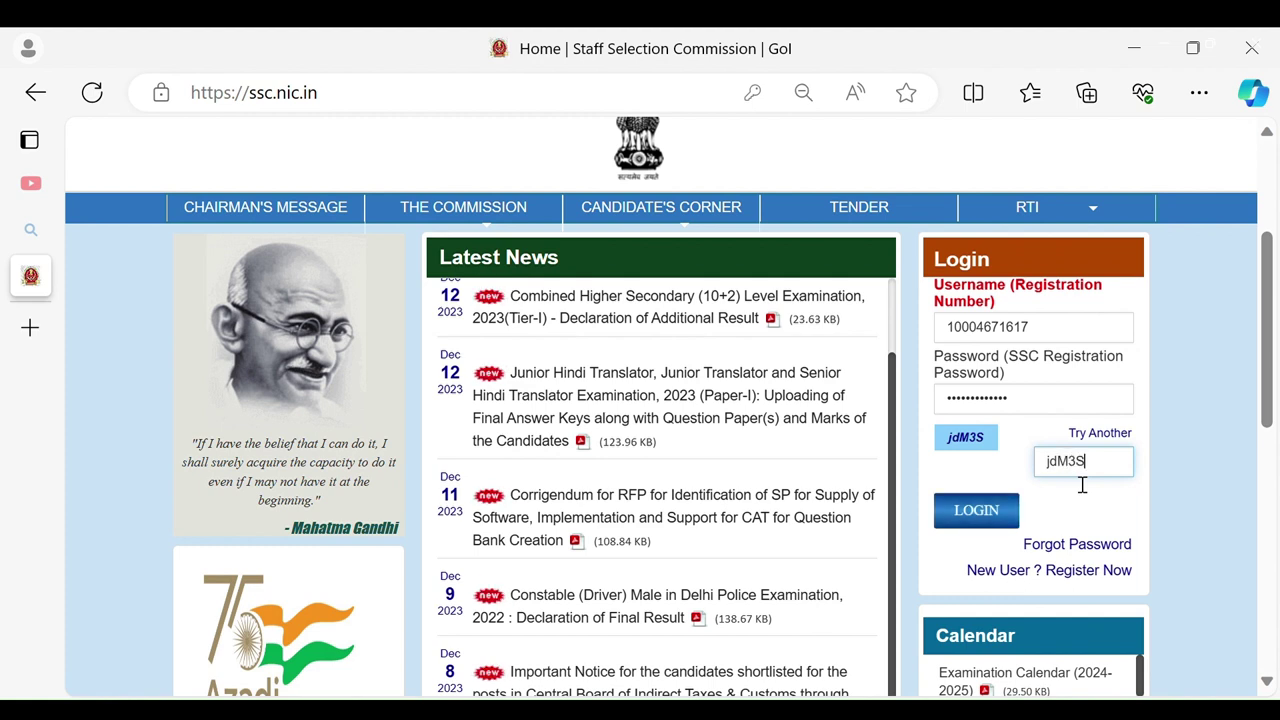
pyautogui.click(976, 510)
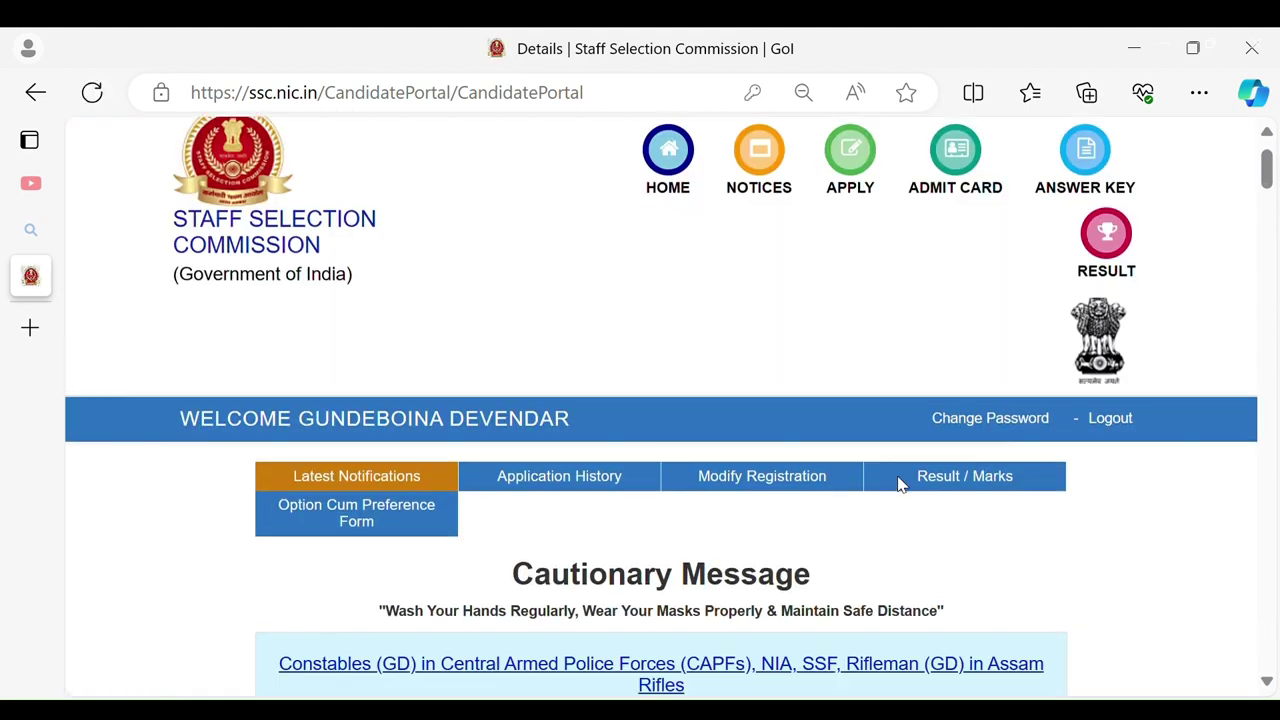
# Open the application form for the Constables (GD) in CAPFs, NIA, SSF and Rifleman (GD) in Assam Rifles Examination, 2024.
pyautogui.scroll(-2, 700, 440)
pyautogui.scroll(2, 450, 426)
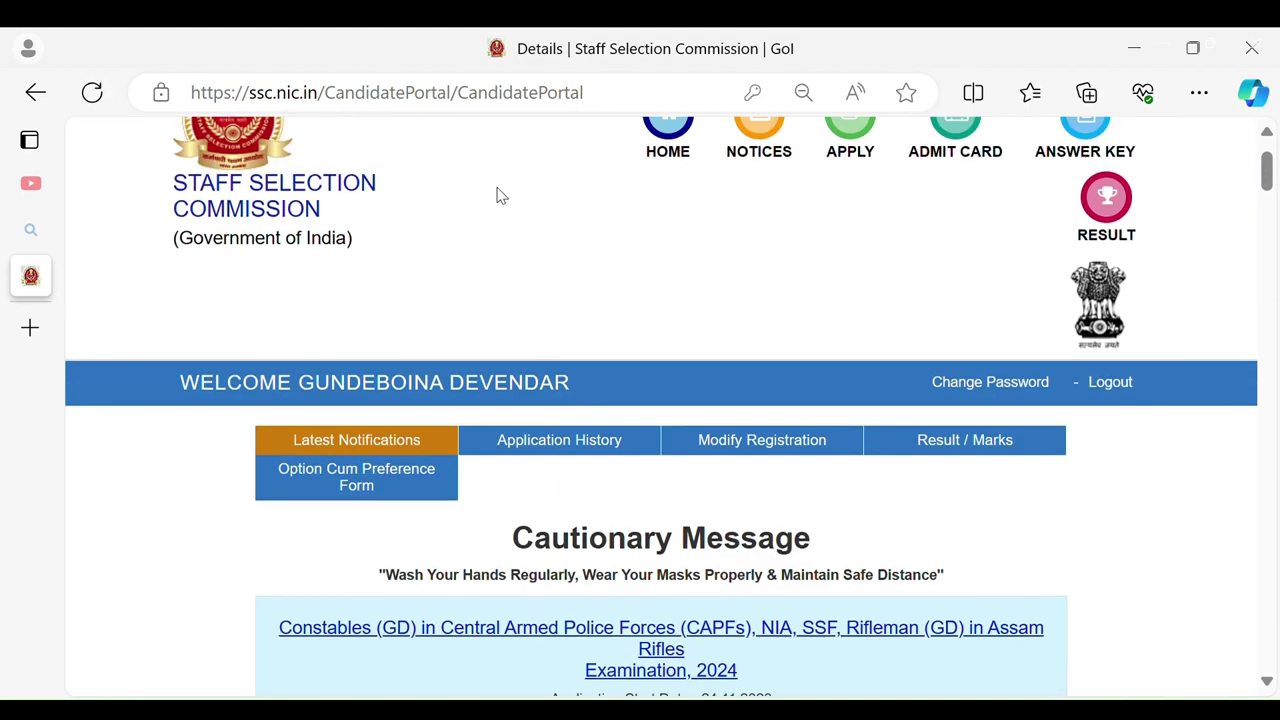
pyautogui.scroll(-3, 650, 322)
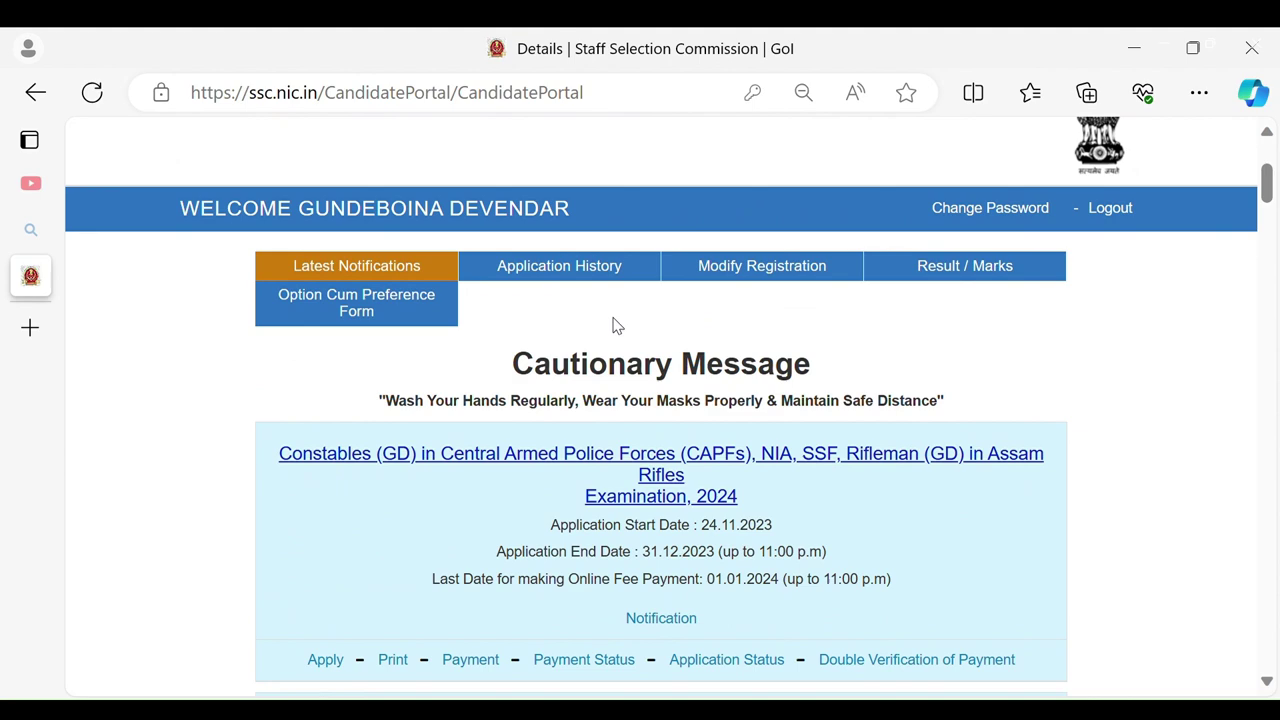
pyautogui.scroll(-1, 337, 395)
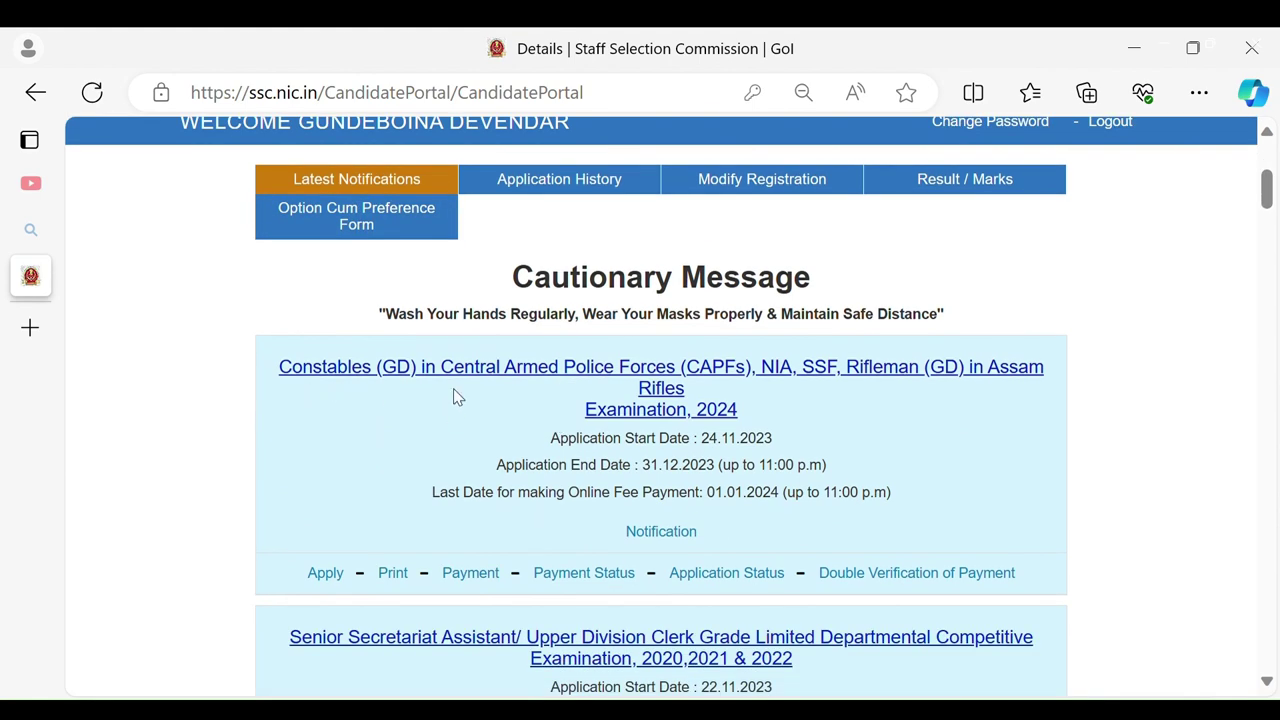
pyautogui.scroll(-1, 813, 384)
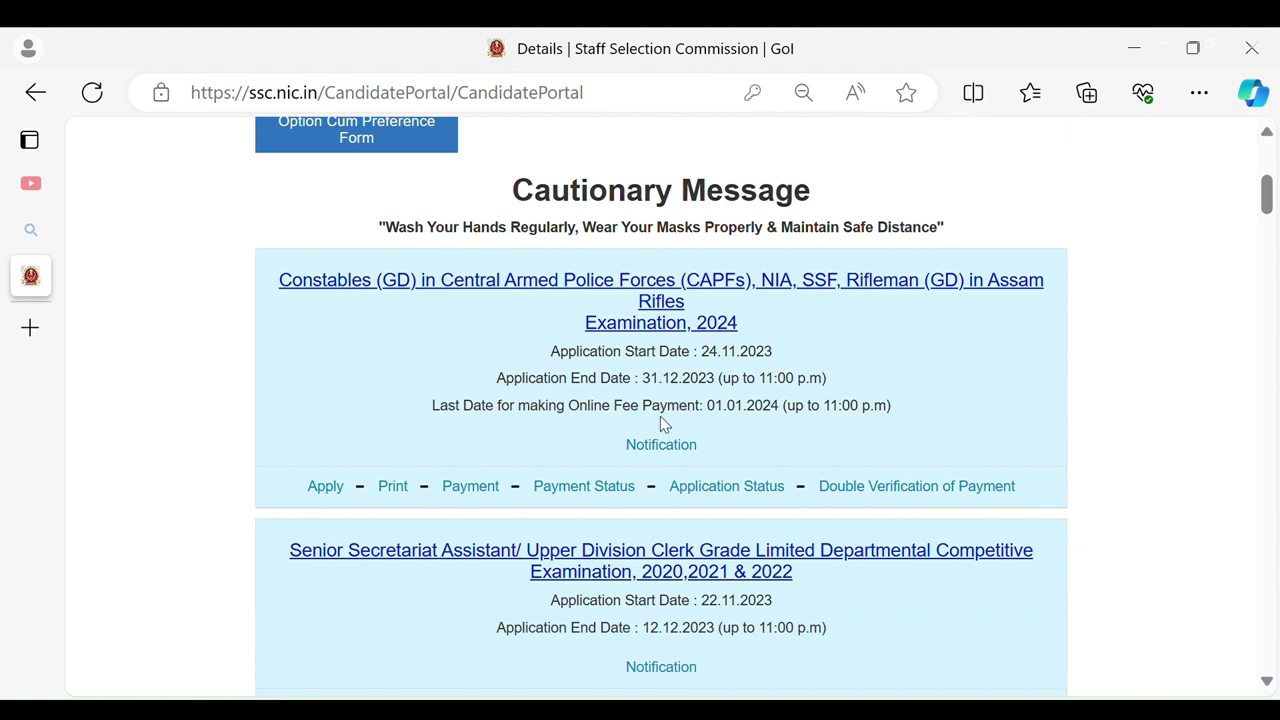
pyautogui.scroll(-1, 842, 447)
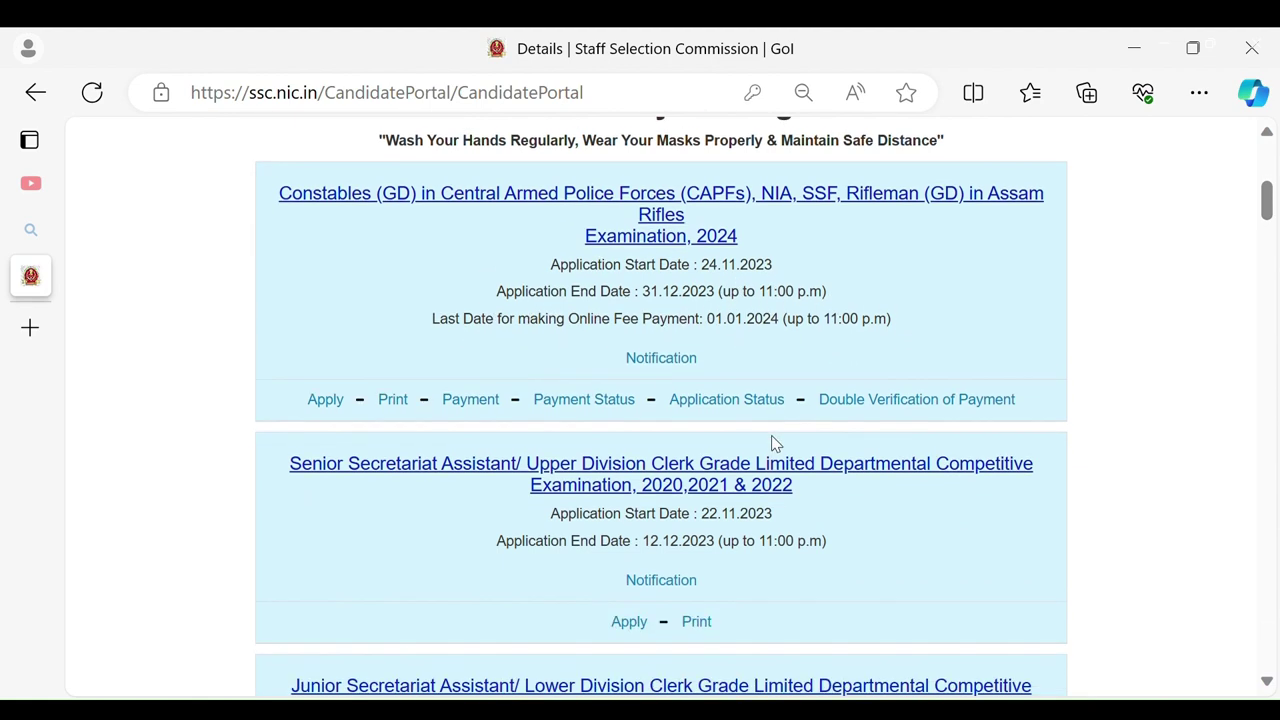
pyautogui.click(328, 401)
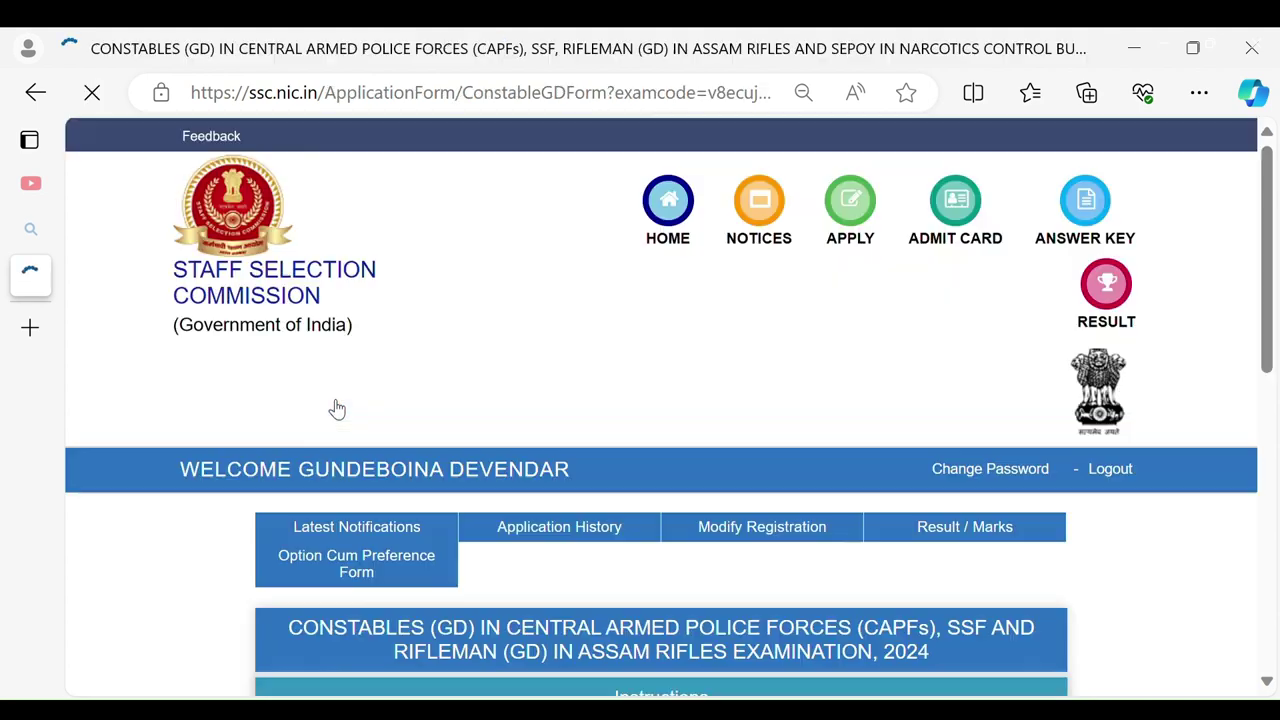
# Review the prefilled personal and matriculation details in the opening part of the application form.
pyautogui.scroll(-6, 337, 408)
pyautogui.scroll(4, 337, 408)
pyautogui.scroll(3, 337, 408)
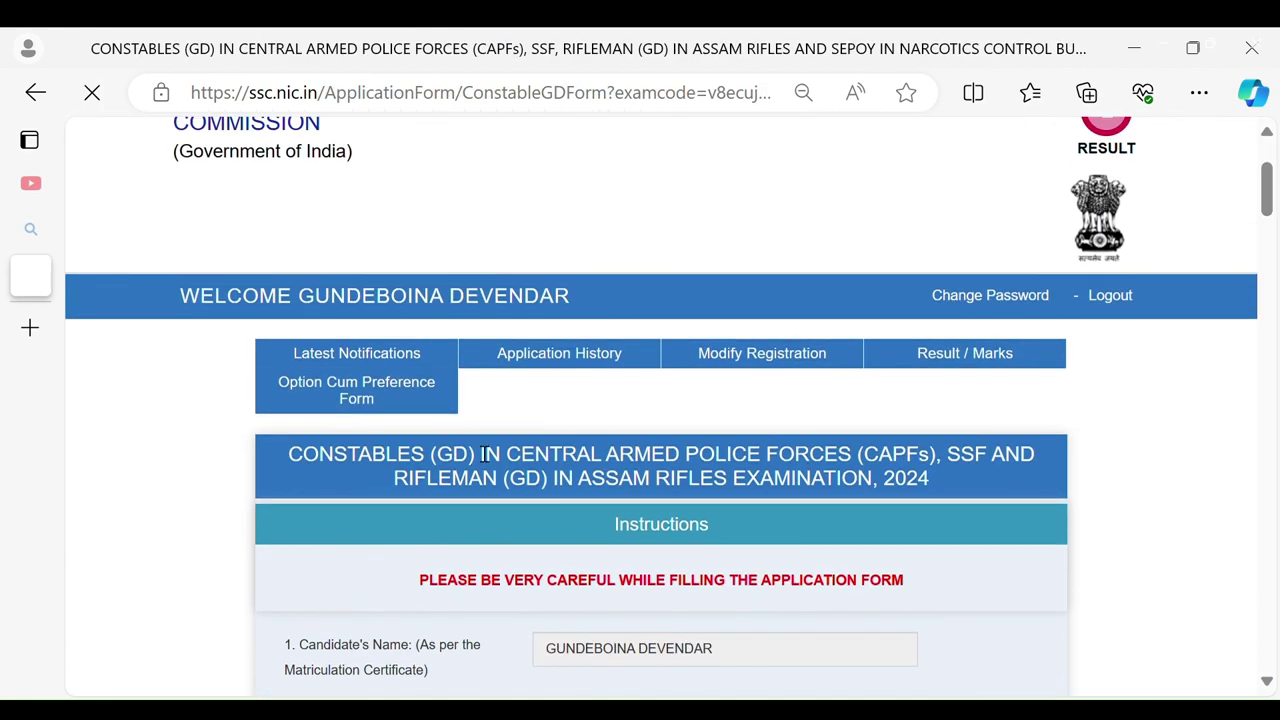
pyautogui.scroll(-3, 503, 443)
pyautogui.scroll(-5, 506, 447)
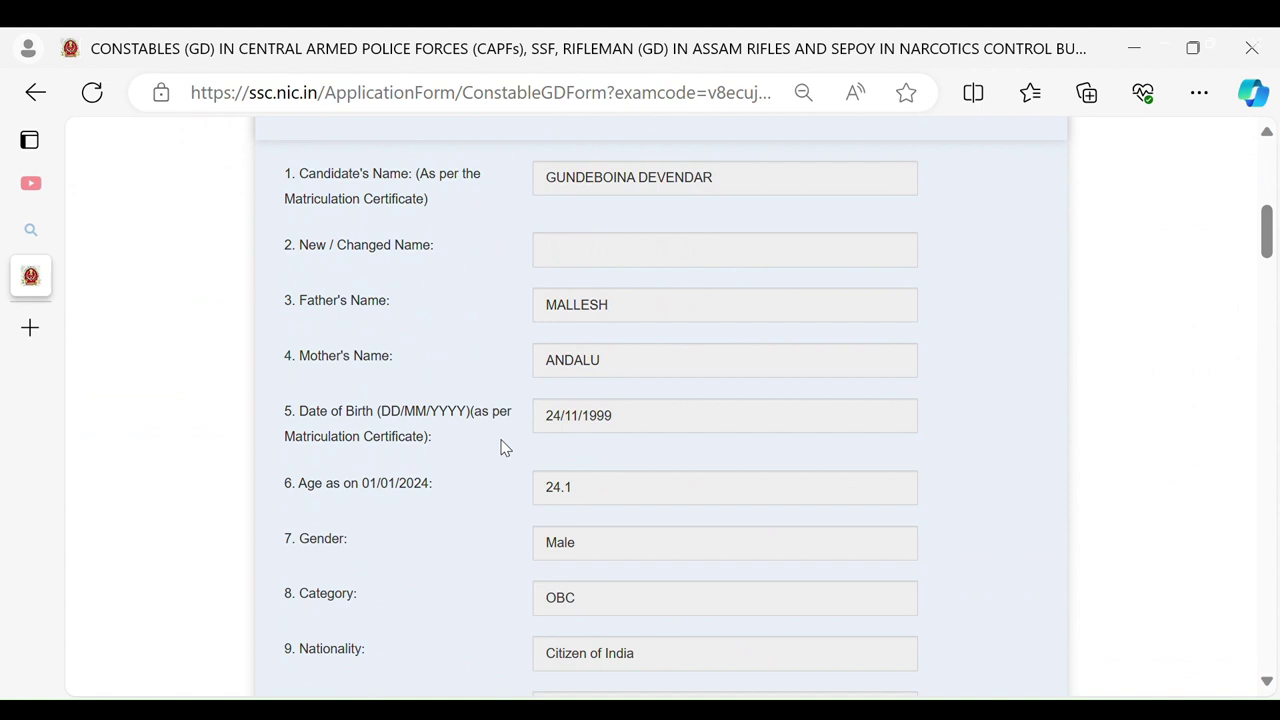
pyautogui.scroll(2, 504, 447)
pyautogui.scroll(-3, 504, 447)
pyautogui.scroll(-5, 504, 447)
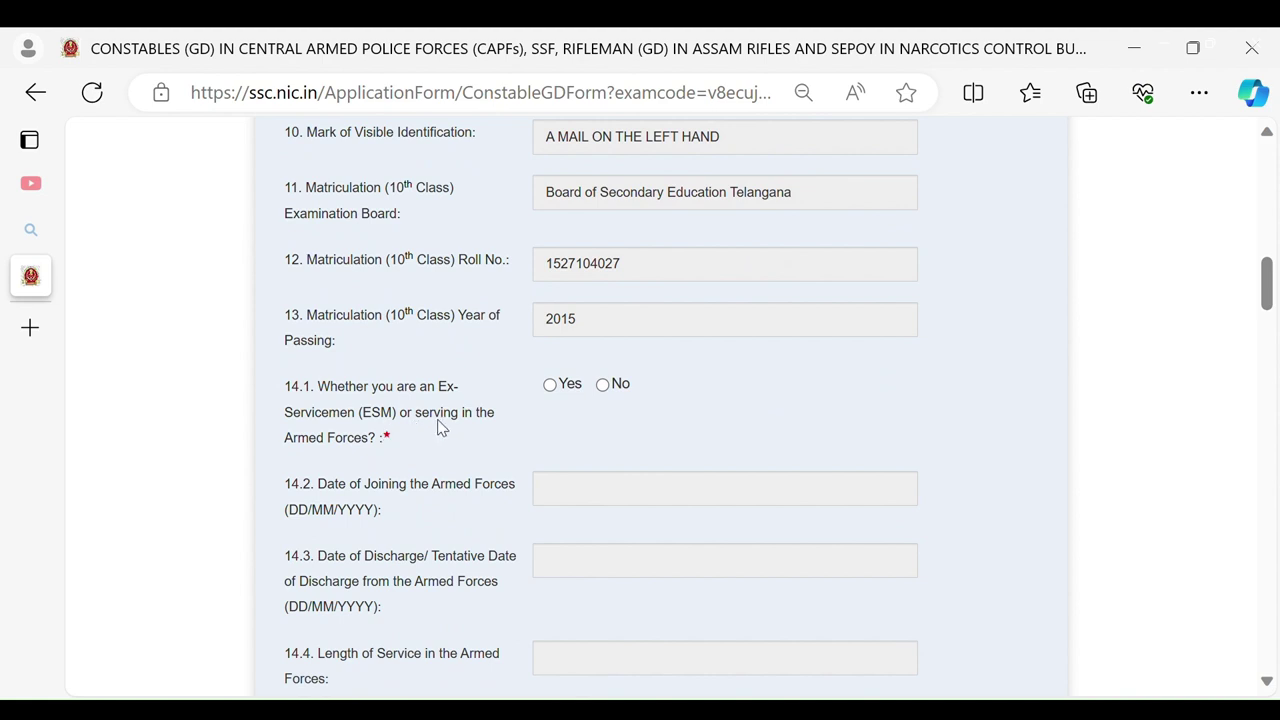
# Answer No to being an ex-serviceman or serving in the Armed Forces and Yes to seeking age relaxation.
pyautogui.click(605, 392)
pyautogui.scroll(-5, 608, 396)
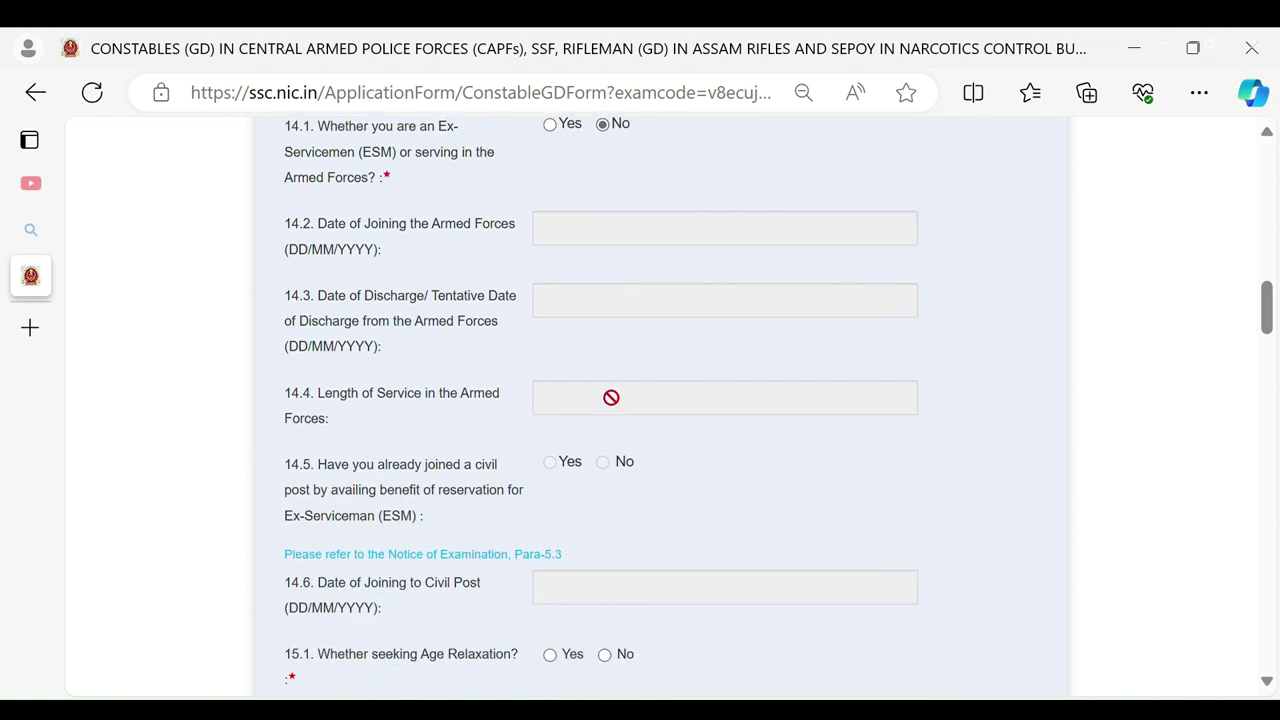
pyautogui.scroll(-2, 611, 397)
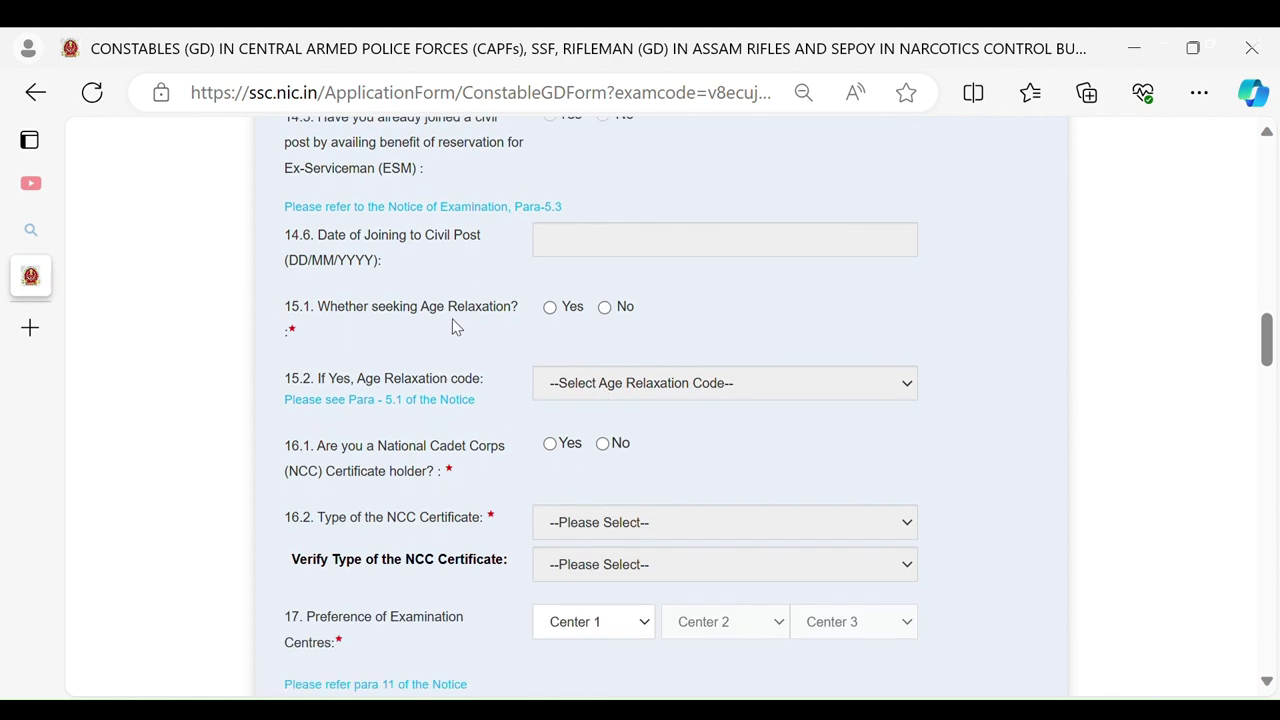
pyautogui.click(550, 308)
pyautogui.scroll(-1, 590, 322)
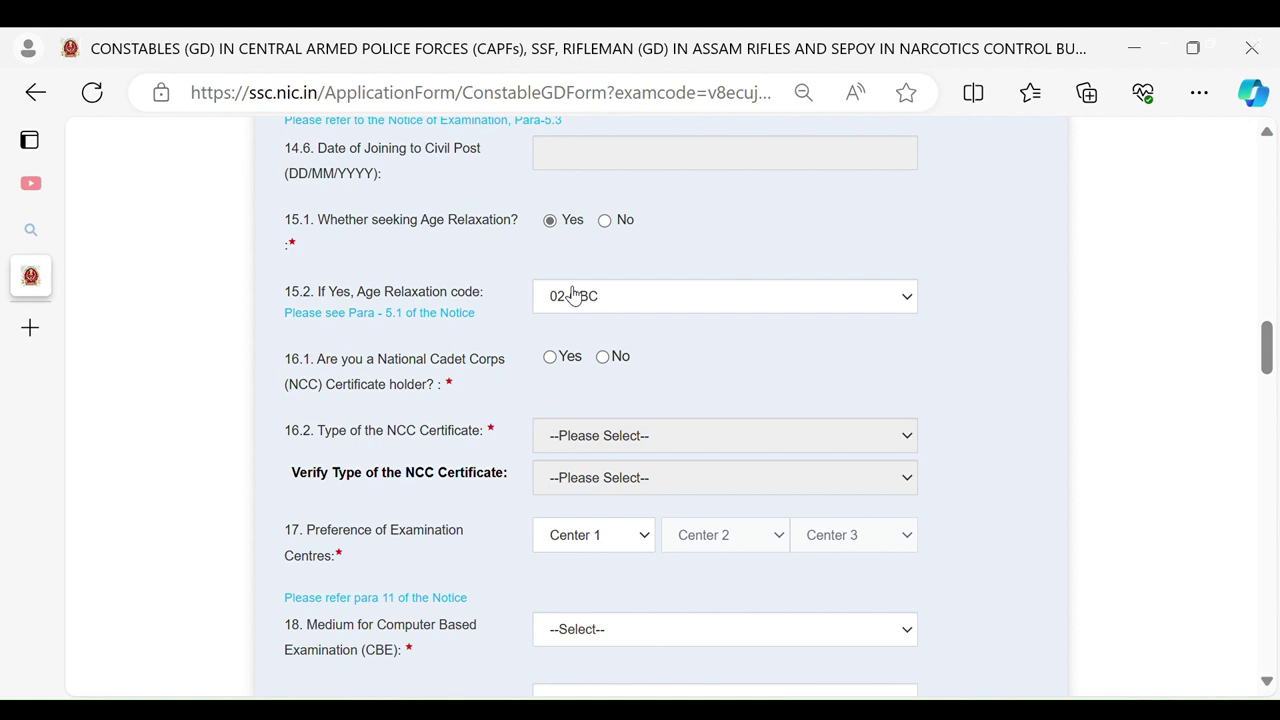
# Answer No to holding an NCC certificate and choose Hyderabad, Warangal and Karimnagar as the examination centre preferences.
pyautogui.scroll(-1, 574, 300)
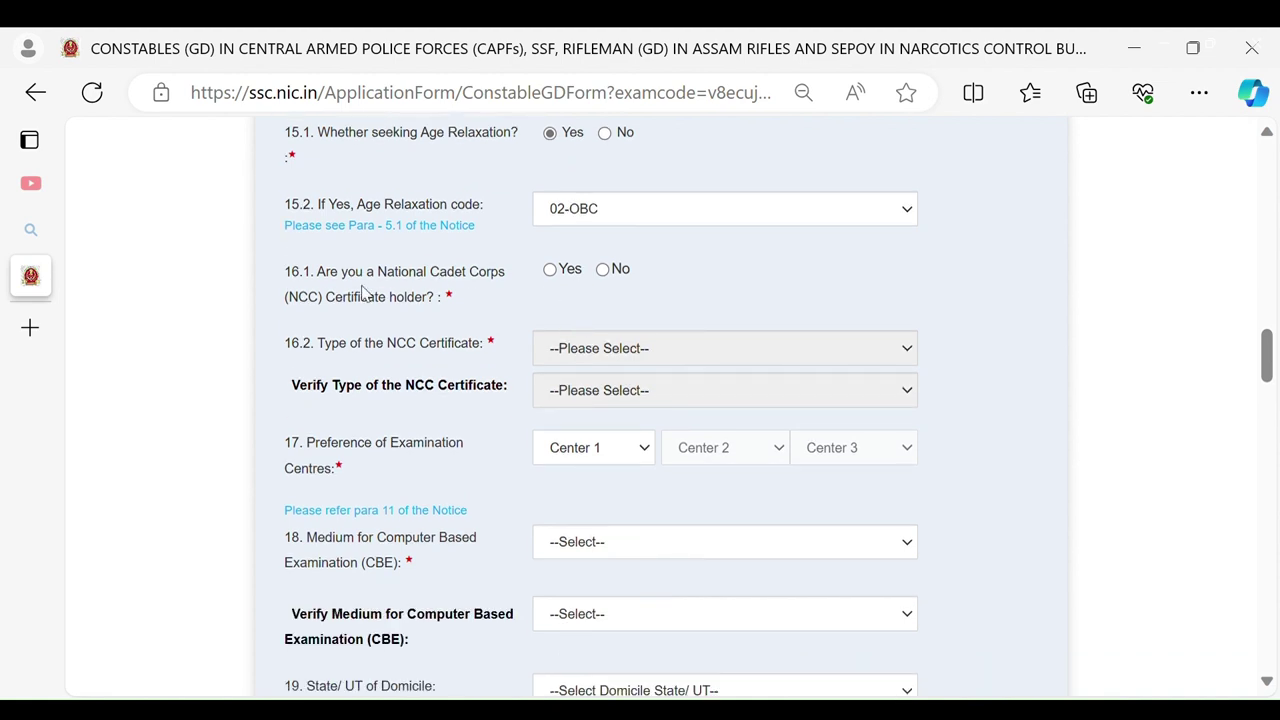
pyautogui.click(602, 269)
pyautogui.scroll(-2, 606, 277)
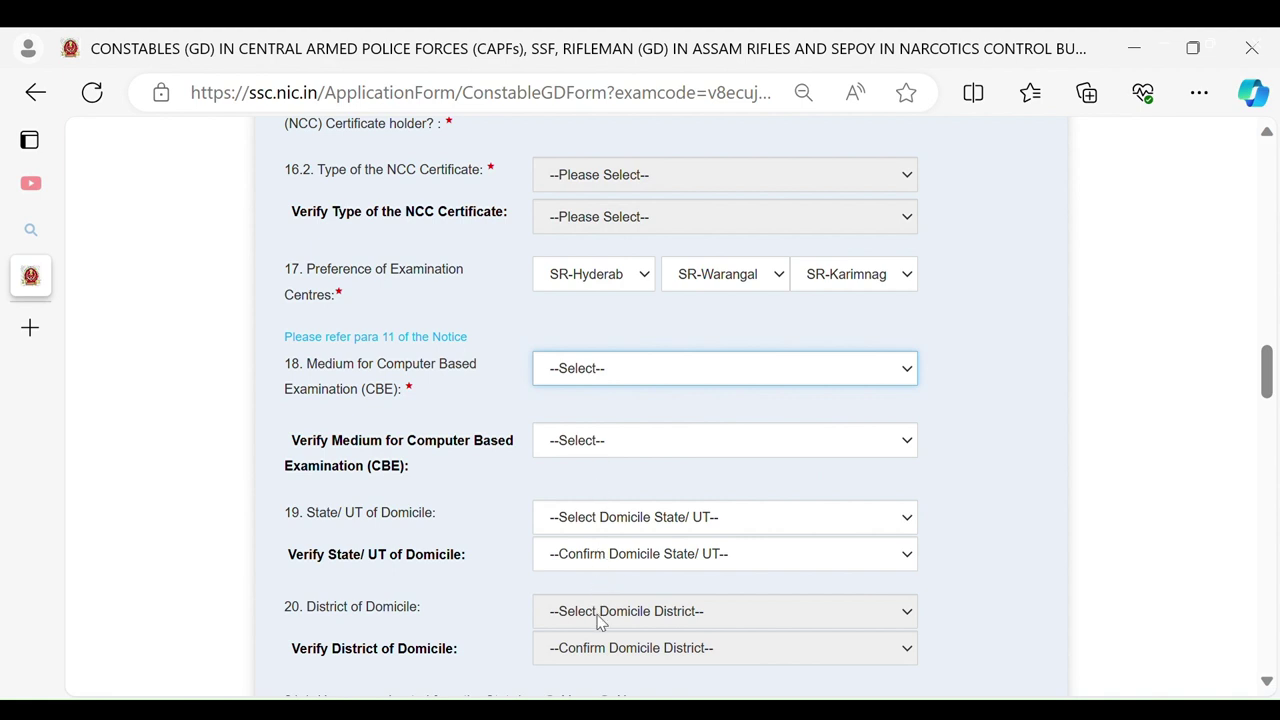
# Set the computer based examination medium to Telugu (22) and the state of domicile to Telangana, including both verification fields.
pyautogui.scroll(-2, 600, 500)
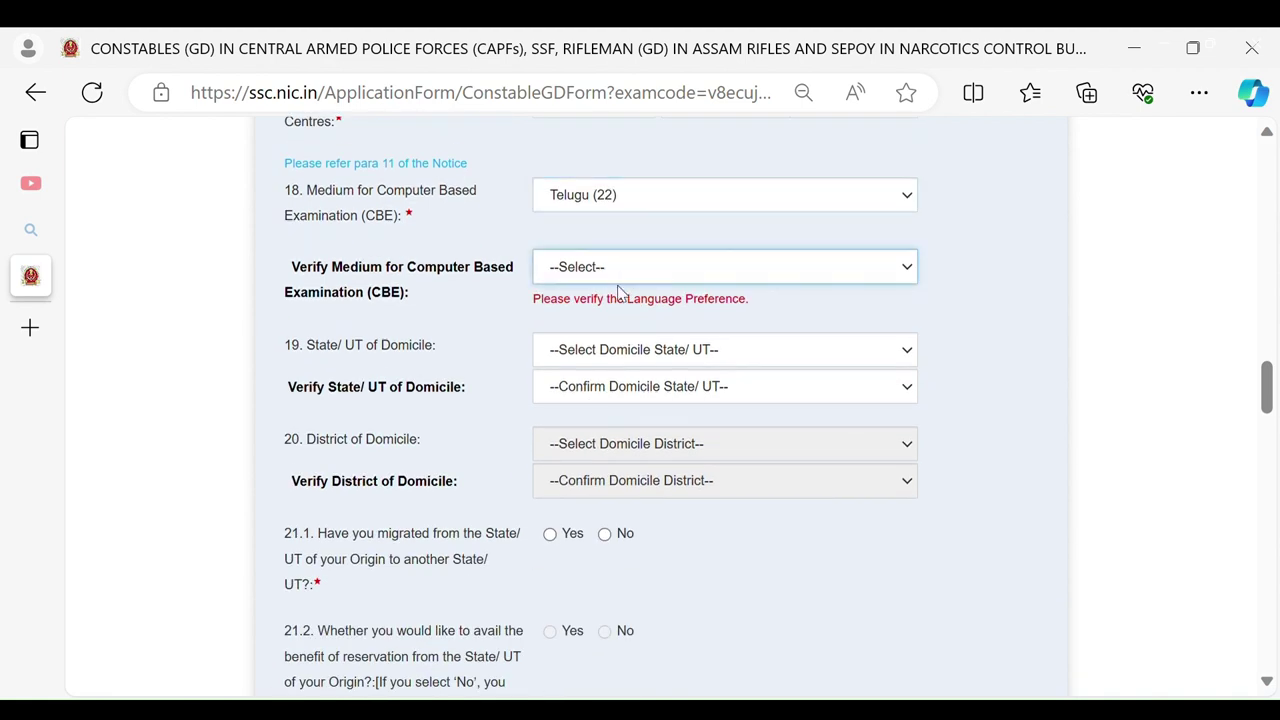
pyautogui.press('t')
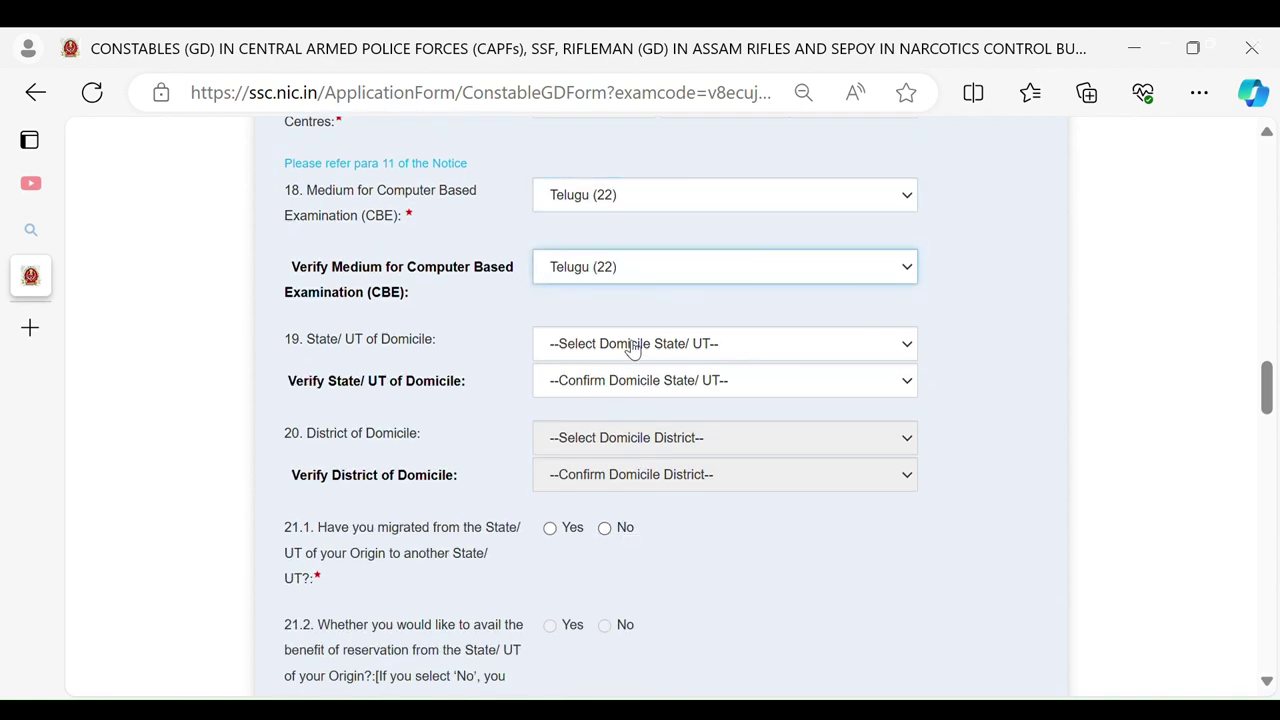
pyautogui.press('Tab')
pyautogui.press('t')
pyautogui.press('e')
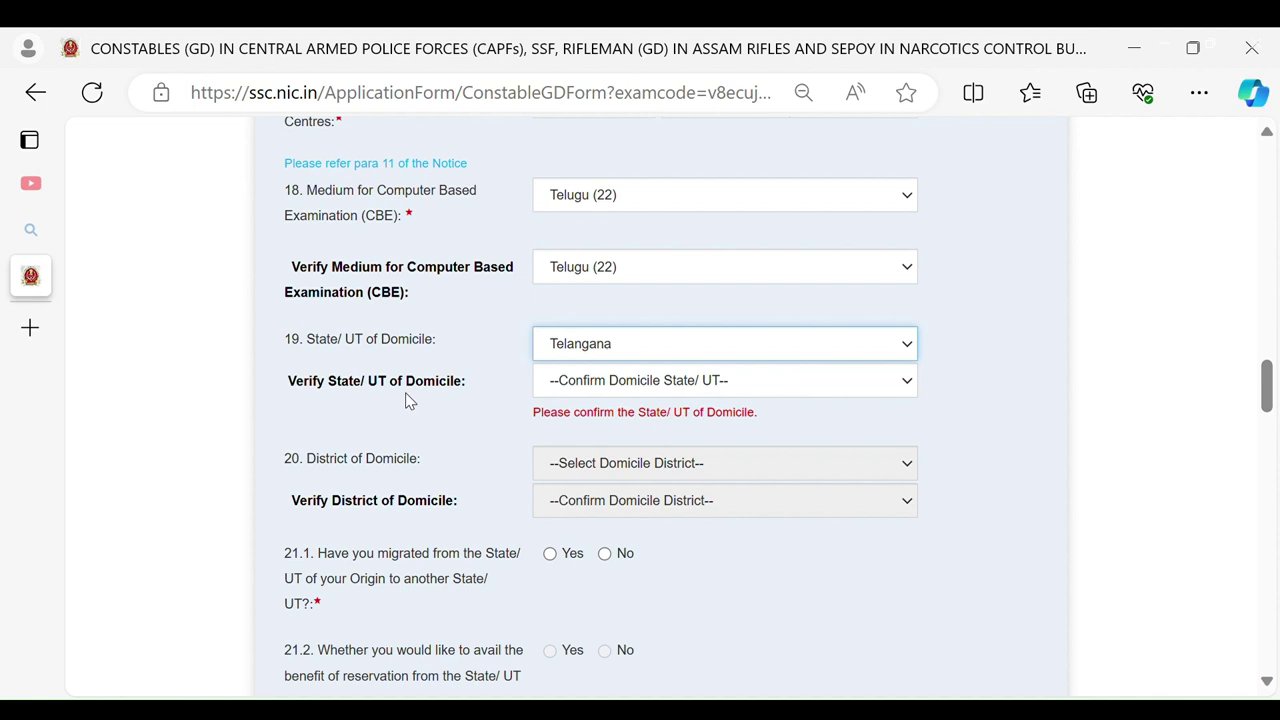
pyautogui.press('Tab')
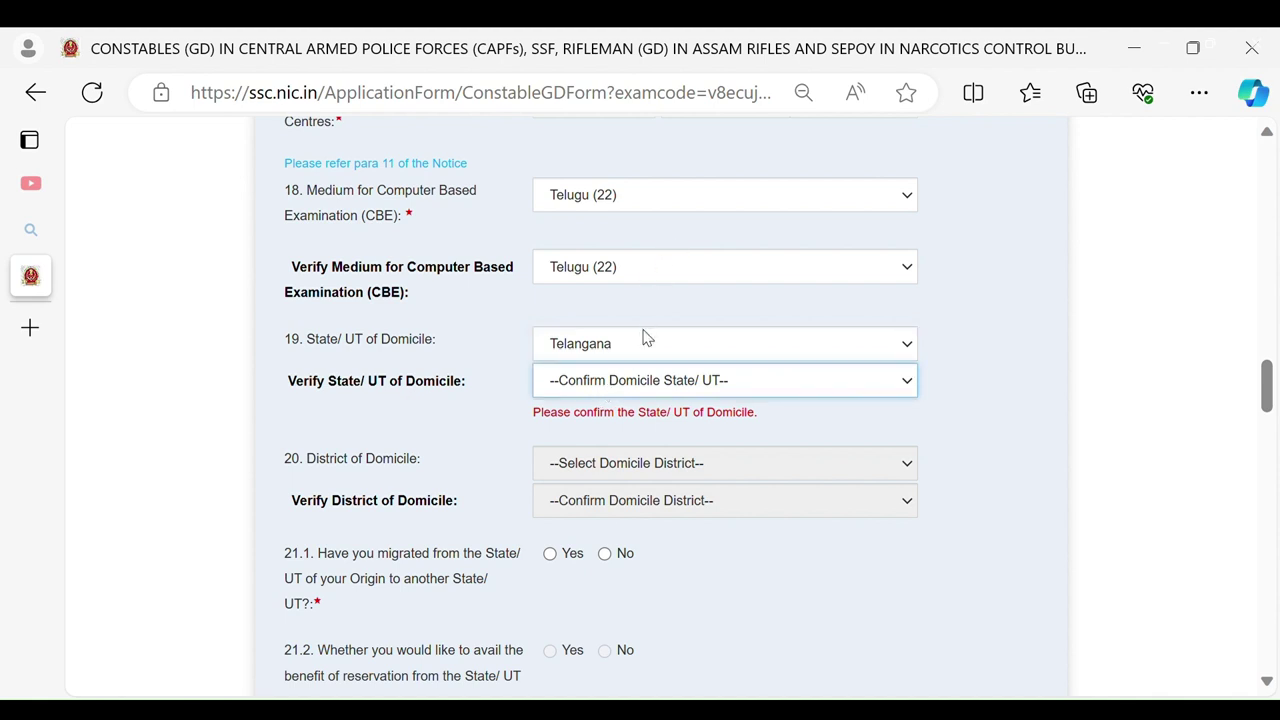
pyautogui.write('tel')
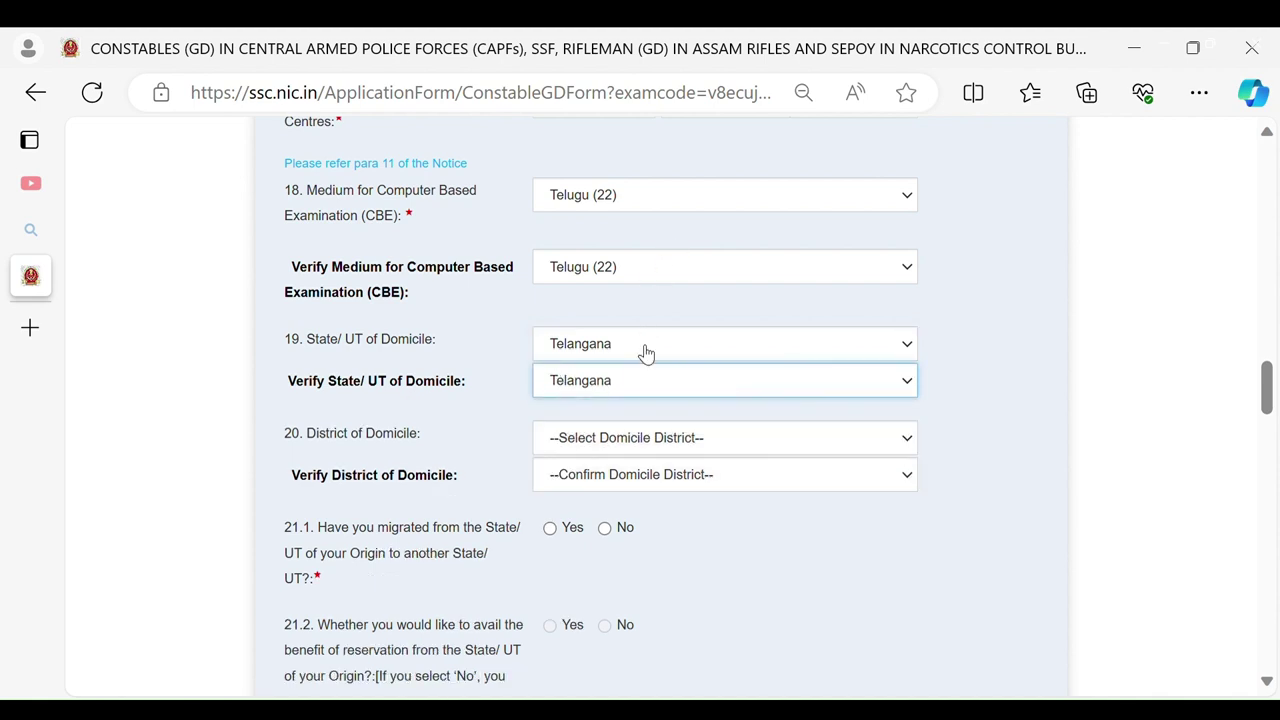
# Select and verify Nalgonda as the district of domicile, and answer No to having migrated from the state of origin.
pyautogui.scroll(-2, 643, 350)
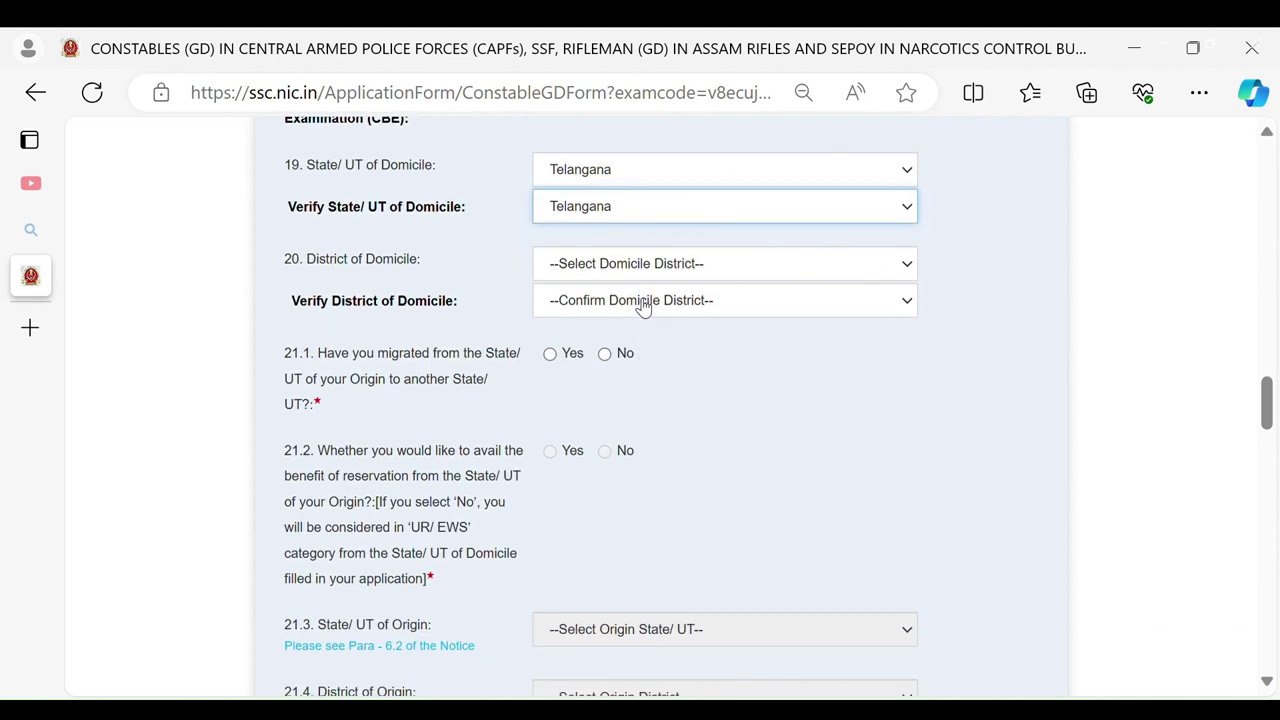
pyautogui.click(591, 265)
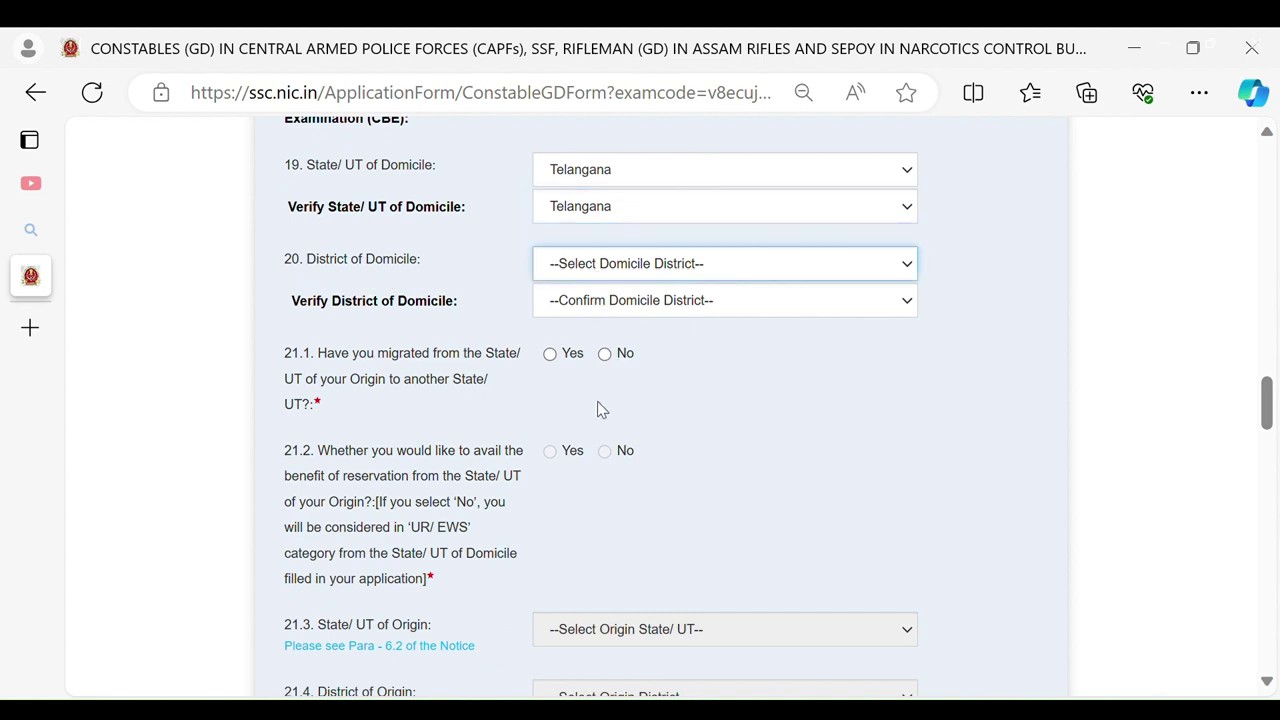
pyautogui.write('nal')
pyautogui.press('Tab')
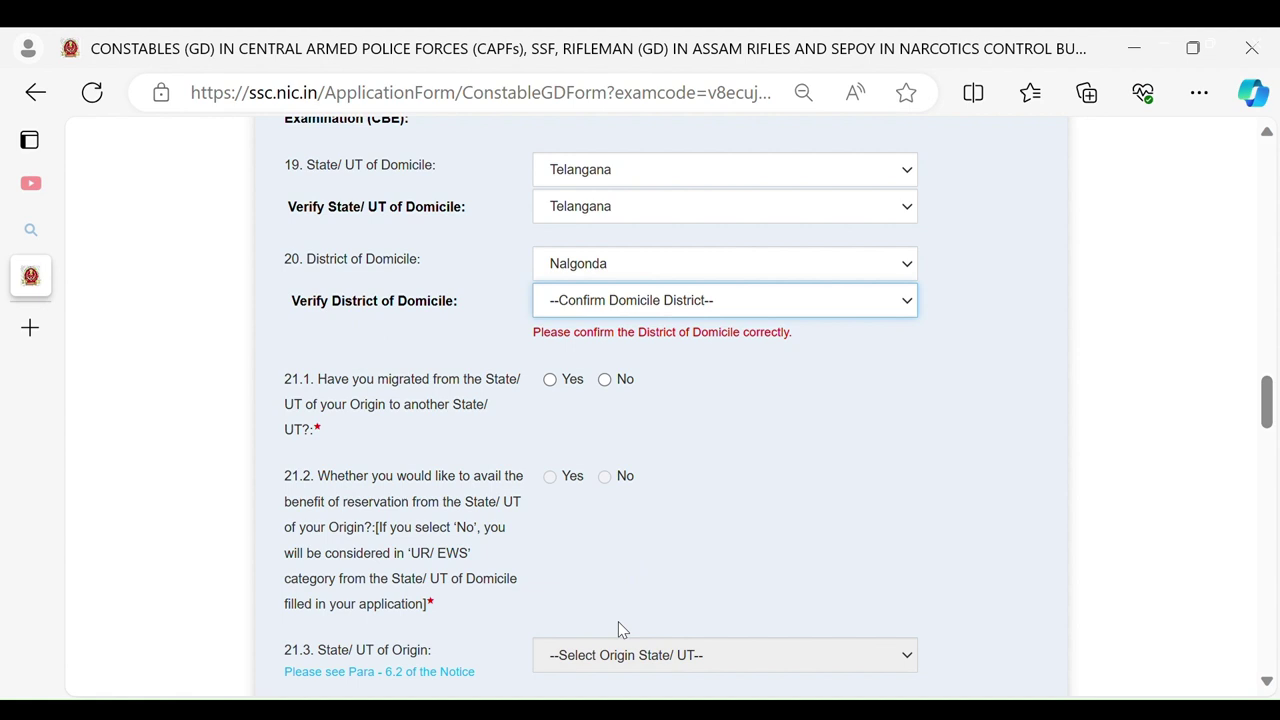
pyautogui.write('nal')
pyautogui.scroll(-1, 600, 420)
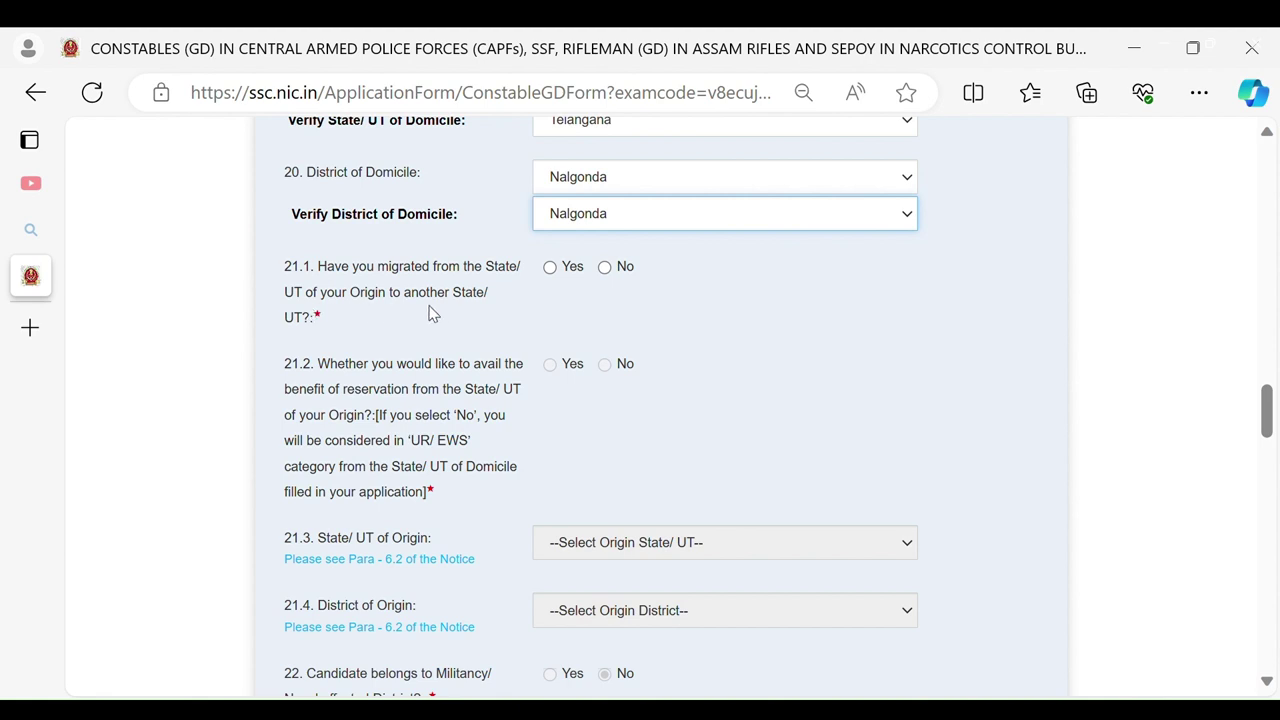
pyautogui.click(612, 272)
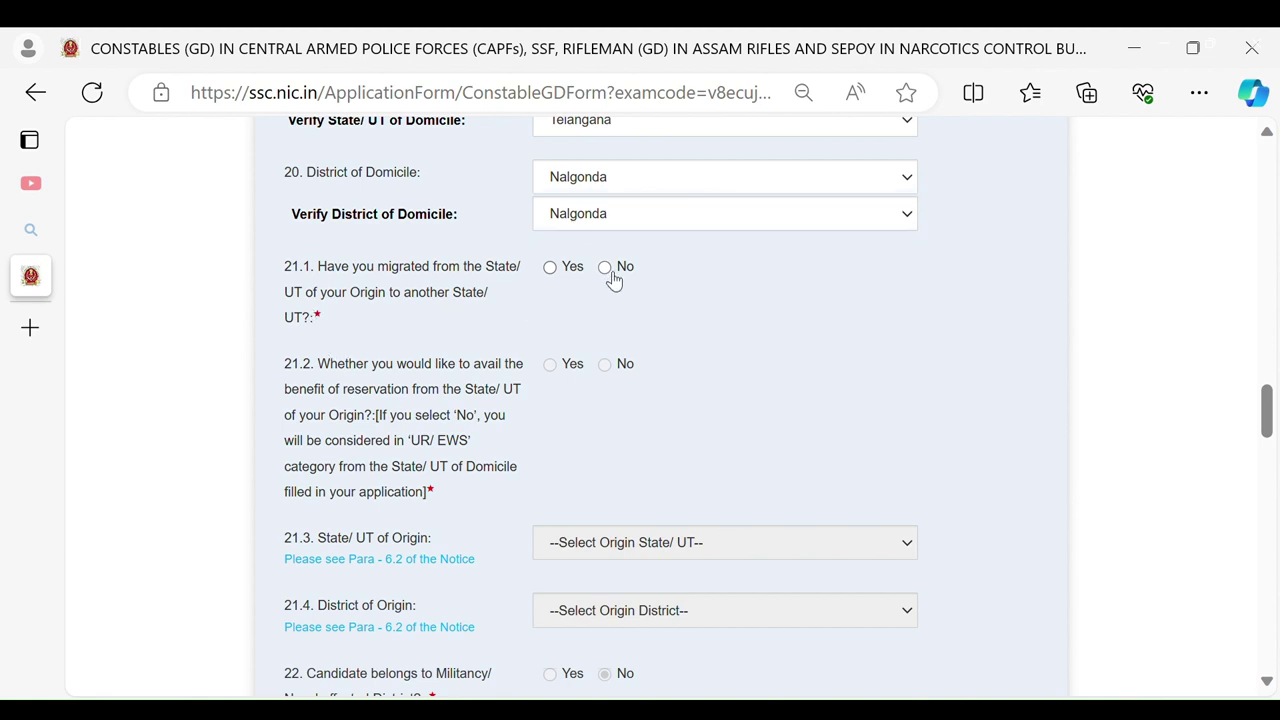
# Open the post details for the CAPF preferences, read the post codes with their organizations, and close the list.
pyautogui.scroll(-5, 618, 295)
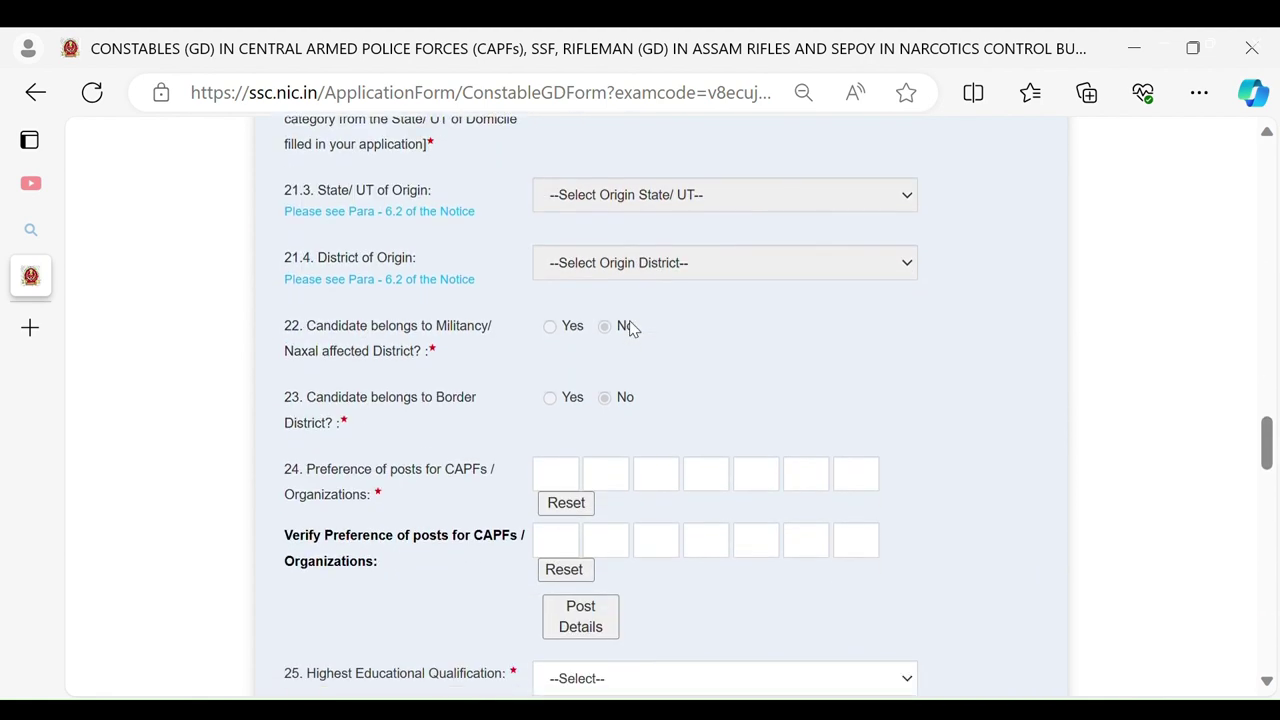
pyautogui.scroll(-1, 615, 327)
pyautogui.click(565, 314)
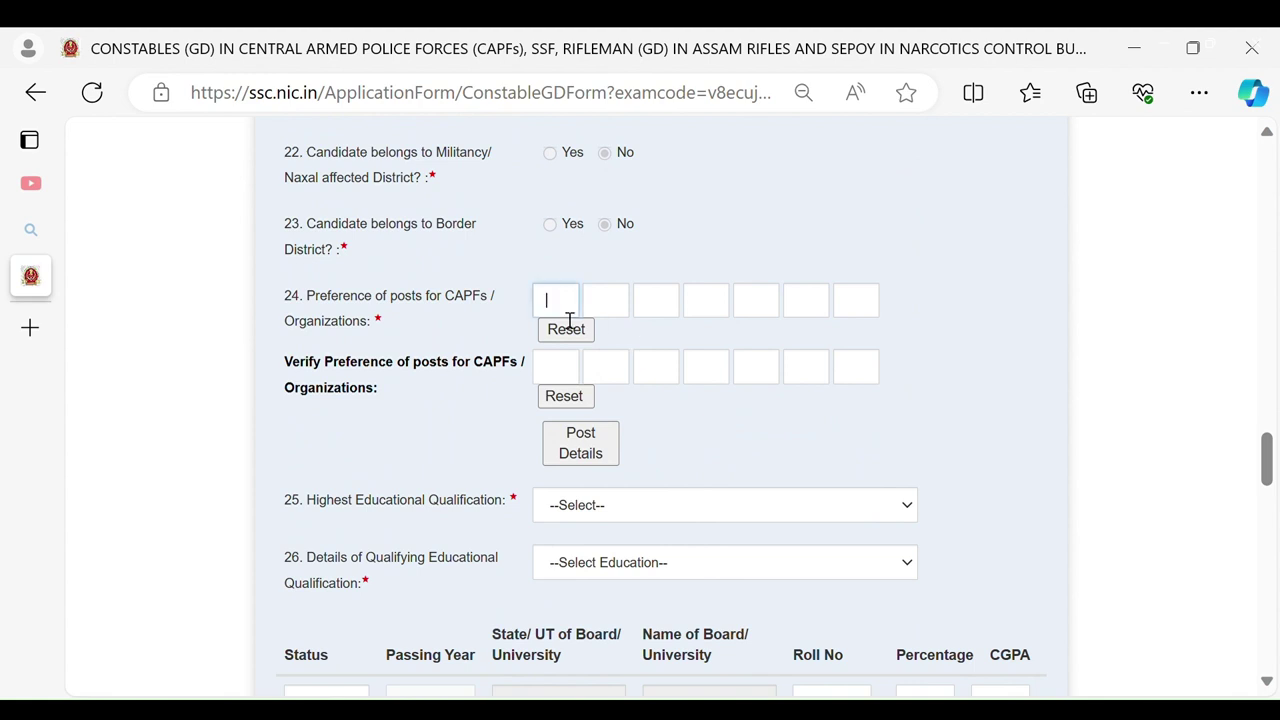
pyautogui.click(580, 420)
pyautogui.click(581, 476)
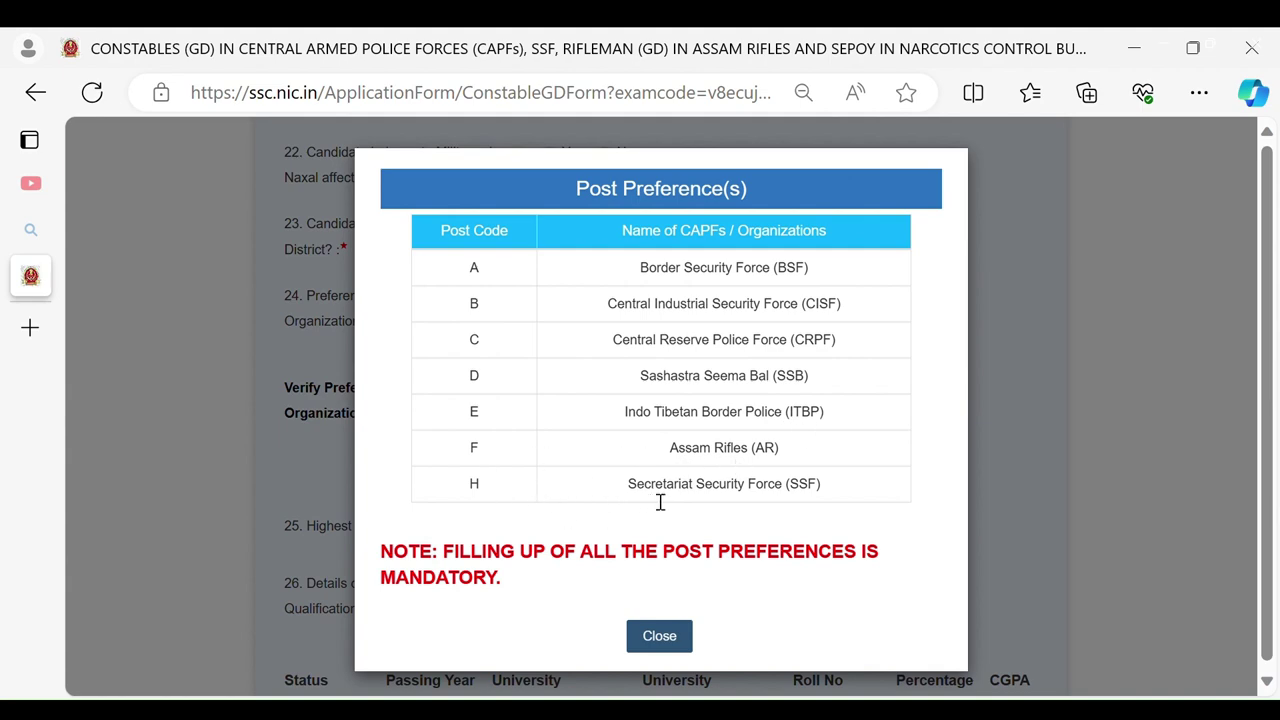
pyautogui.click(676, 644)
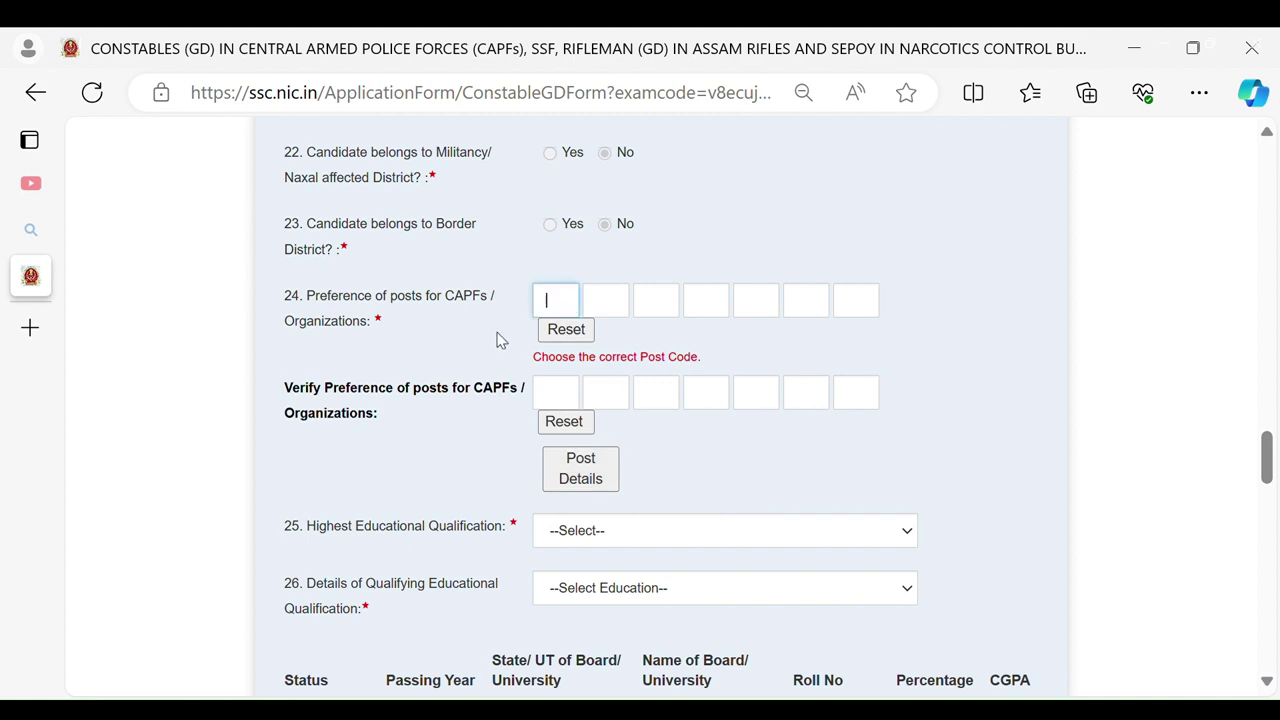
# Enter the post preferences for CAPFs/Organizations in the order B, D, H, C, A, E, F.
pyautogui.write('D')
pyautogui.press('BackSpace')
pyautogui.write('B')
pyautogui.press('Tab')
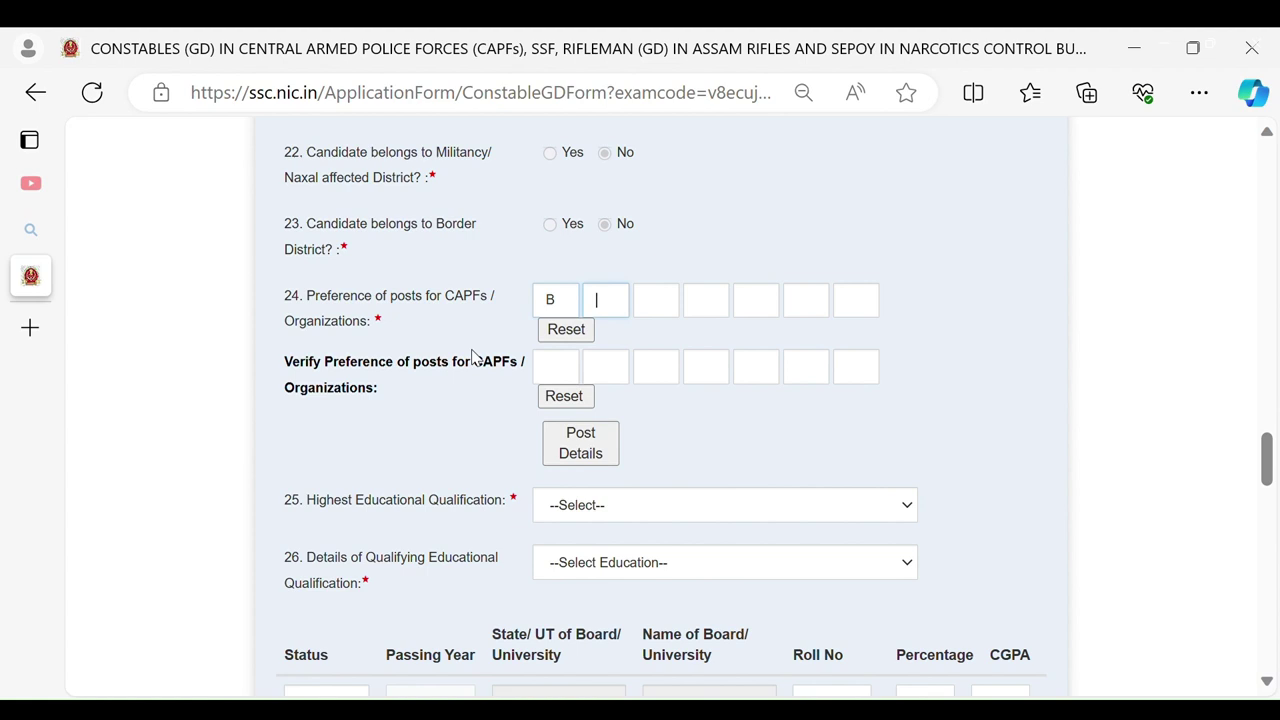
pyautogui.write('D')
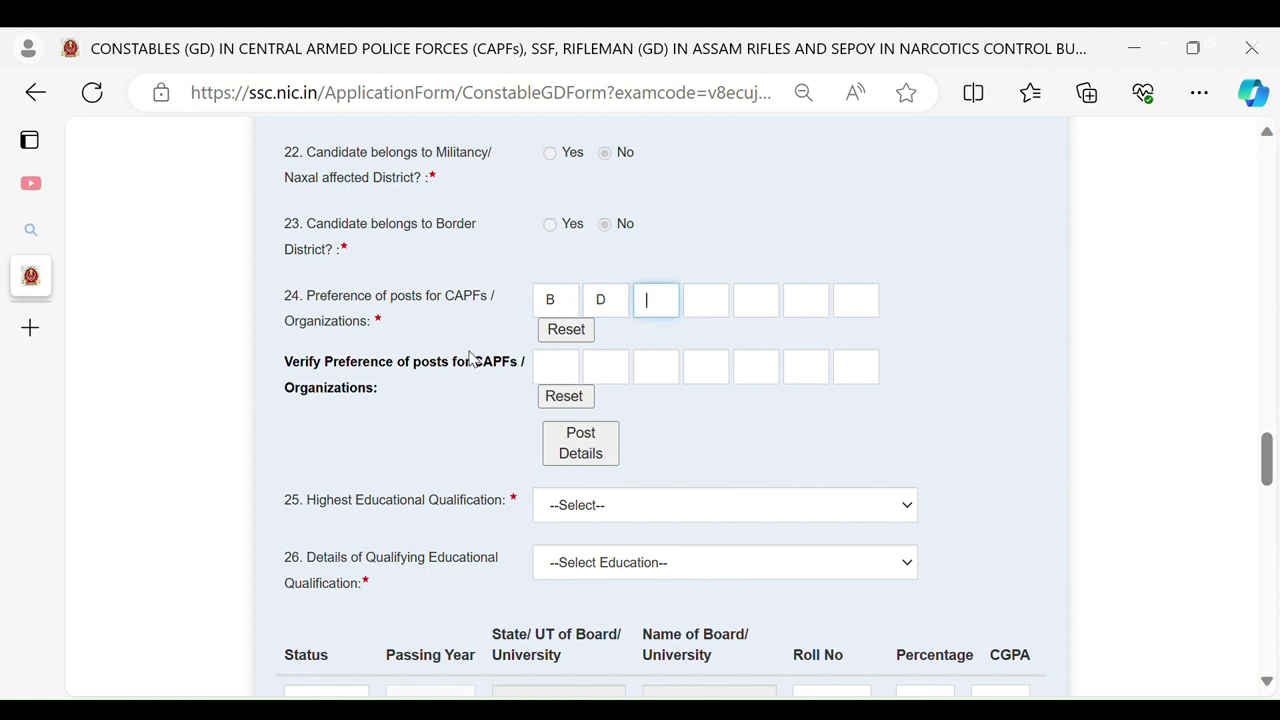
pyautogui.write('H')
pyautogui.write('C')
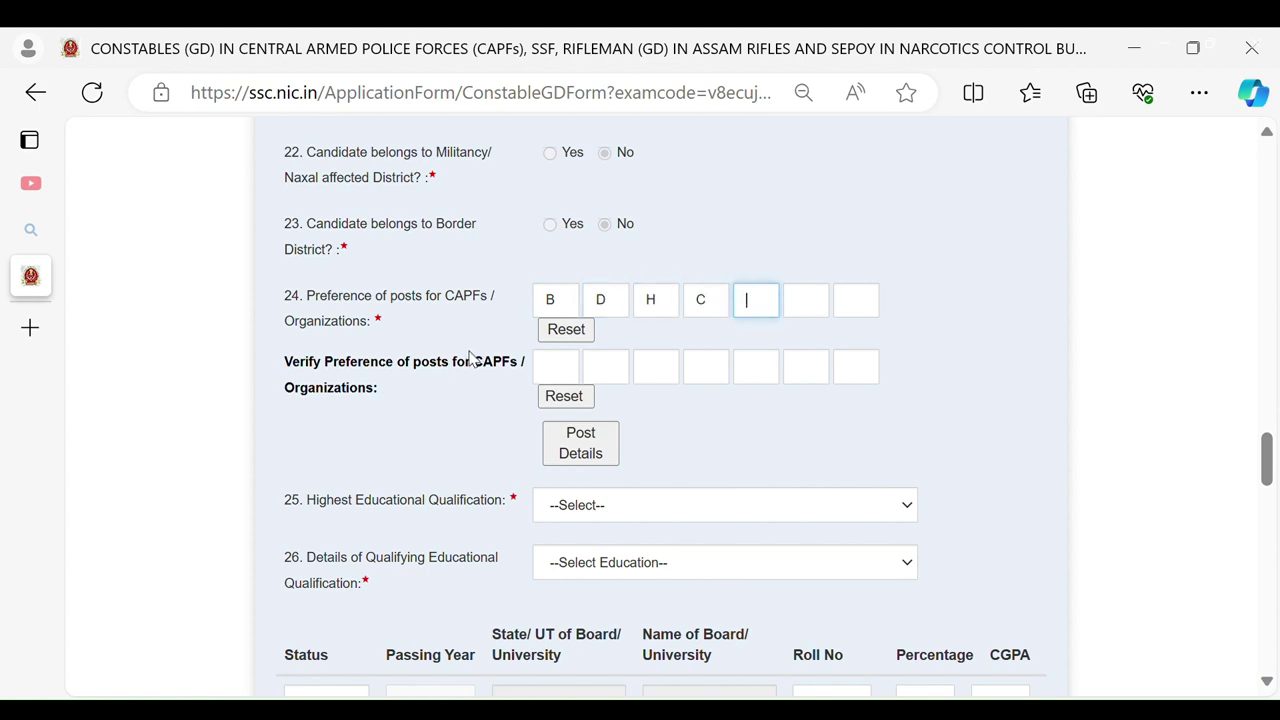
pyautogui.write('A')
pyautogui.write('E')
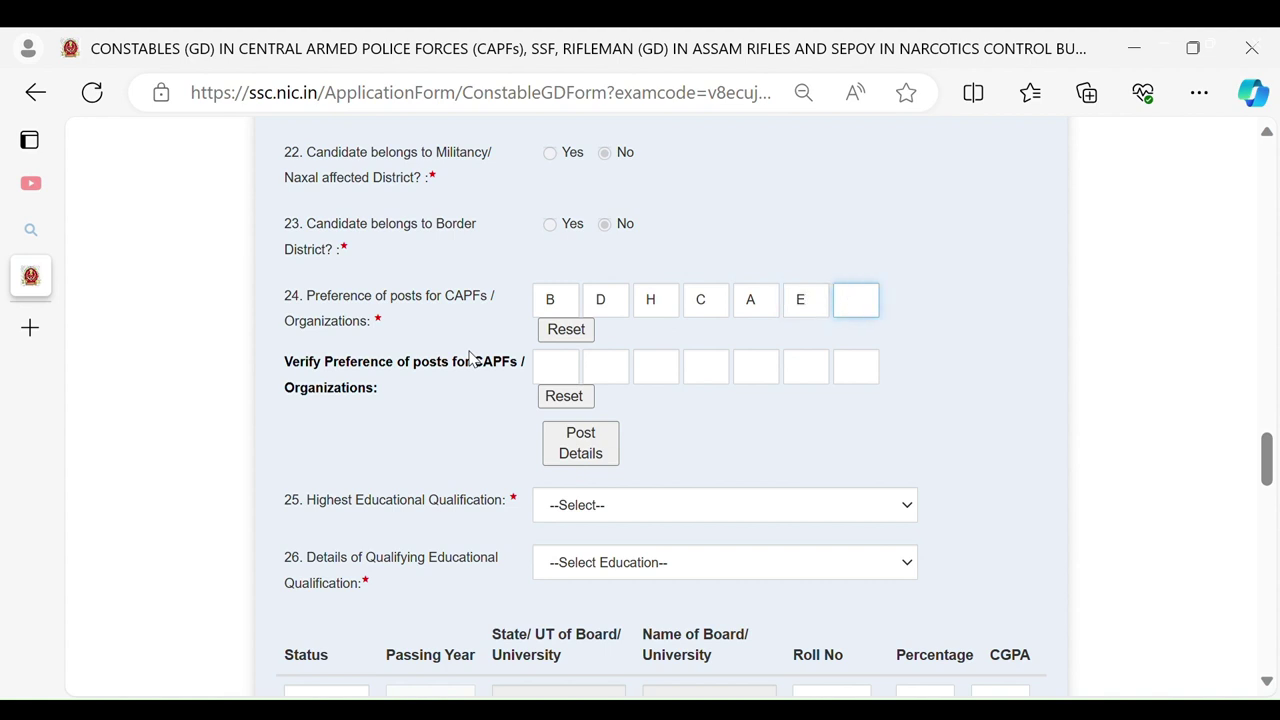
pyautogui.press('Tab')
# Fill in the verification row for the post preferences with B, D, H, C, A, E, F.
pyautogui.press('Tab')
pyautogui.write('B')
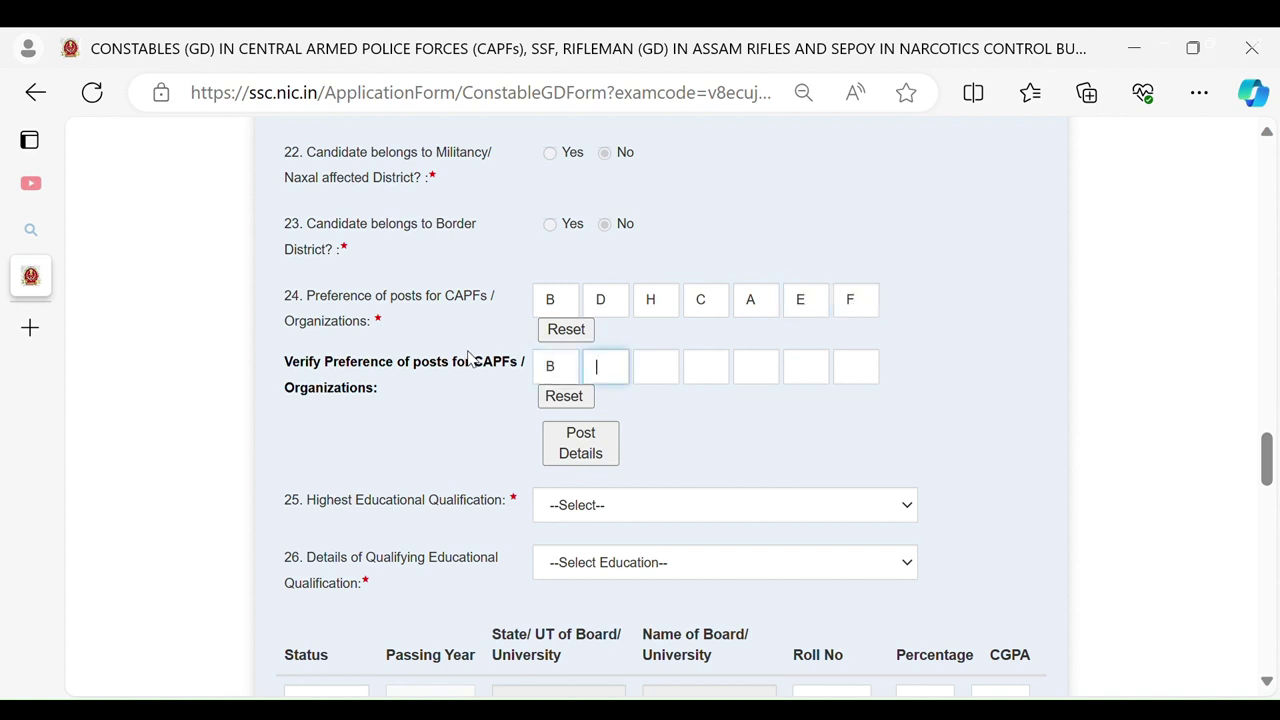
pyautogui.write('DHC')
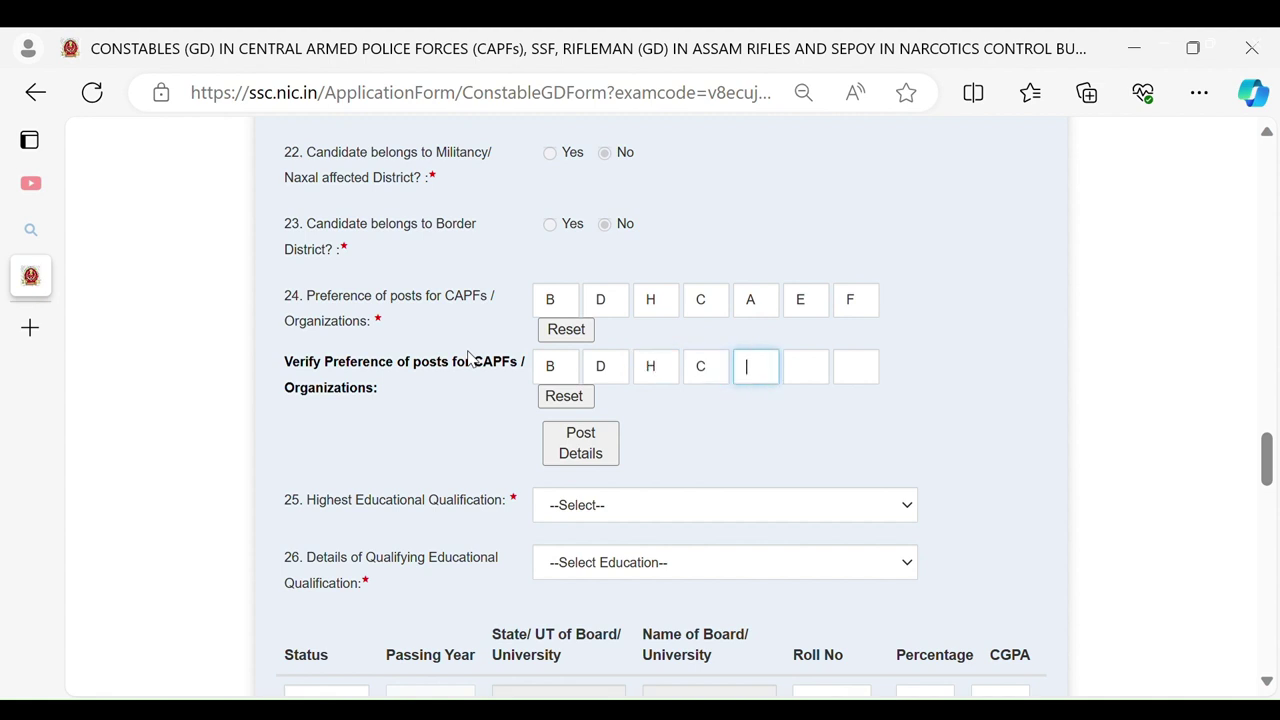
pyautogui.write('AEF')
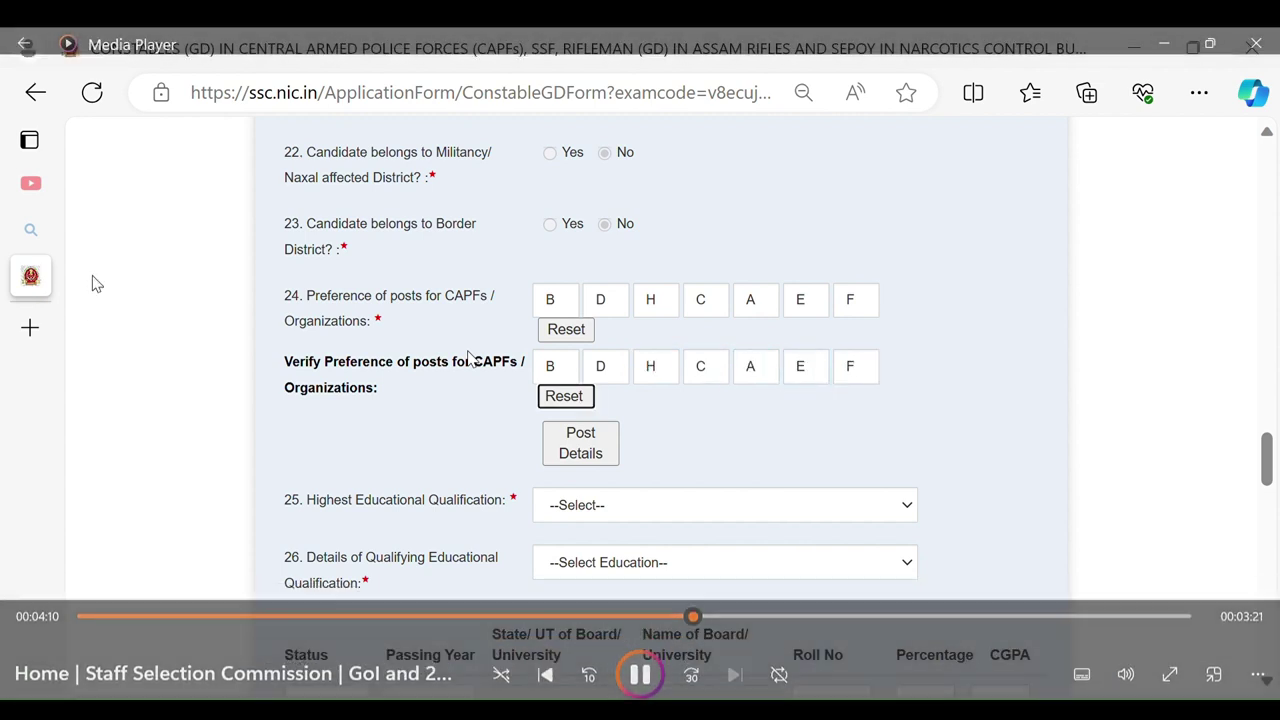
# Set the highest educational qualification to BA (5) and the qualifying educational qualification to 10th Standard.
pyautogui.scroll(-1, 466, 352)
pyautogui.scroll(-1, 464, 352)
pyautogui.press('Tab')
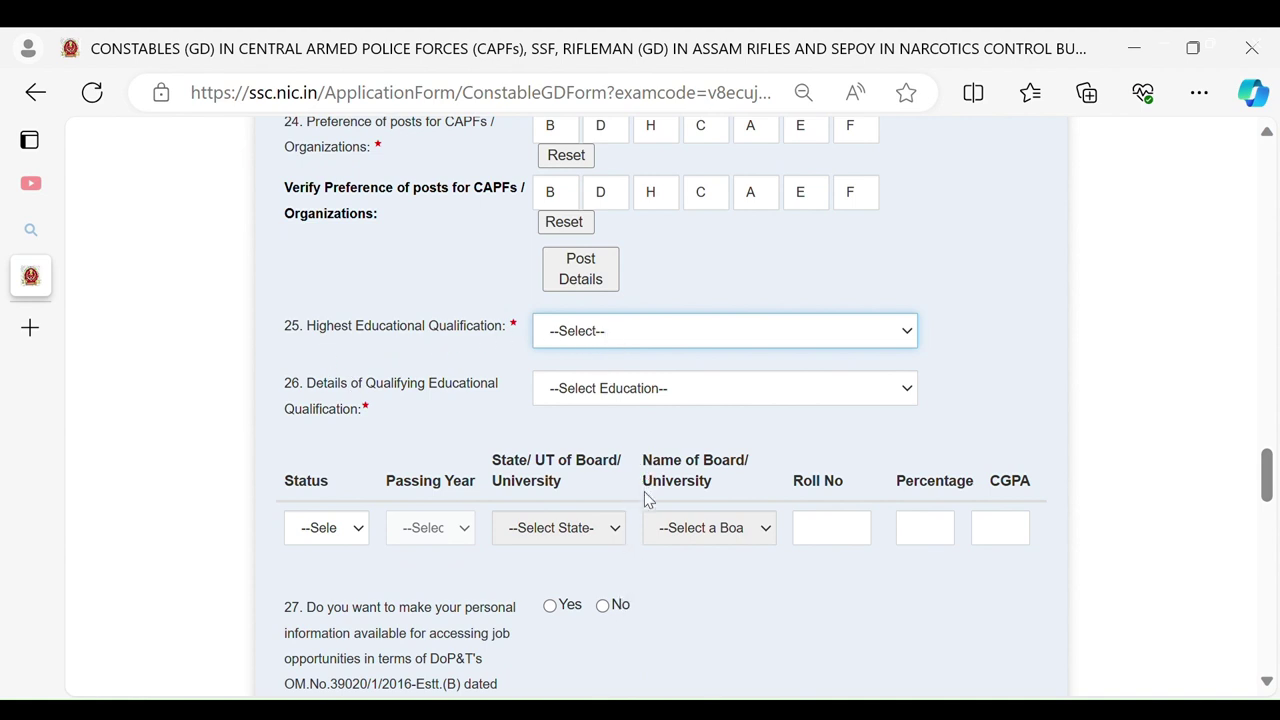
pyautogui.press('b')
pyautogui.press('Tab')
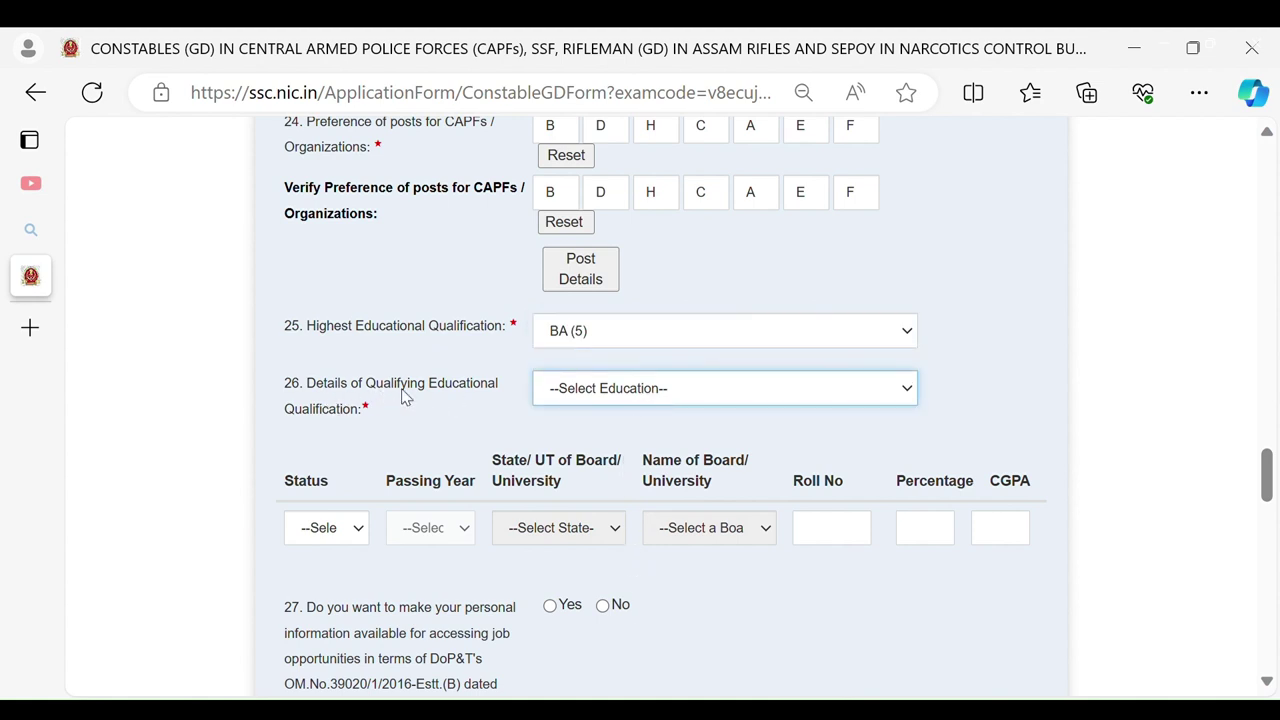
pyautogui.press('1')
# Set the 10th Standard status to Passed with a CGPA of 6.5, and answer Yes to making personal information available for job opportunities.
pyautogui.scroll(-1, 618, 408)
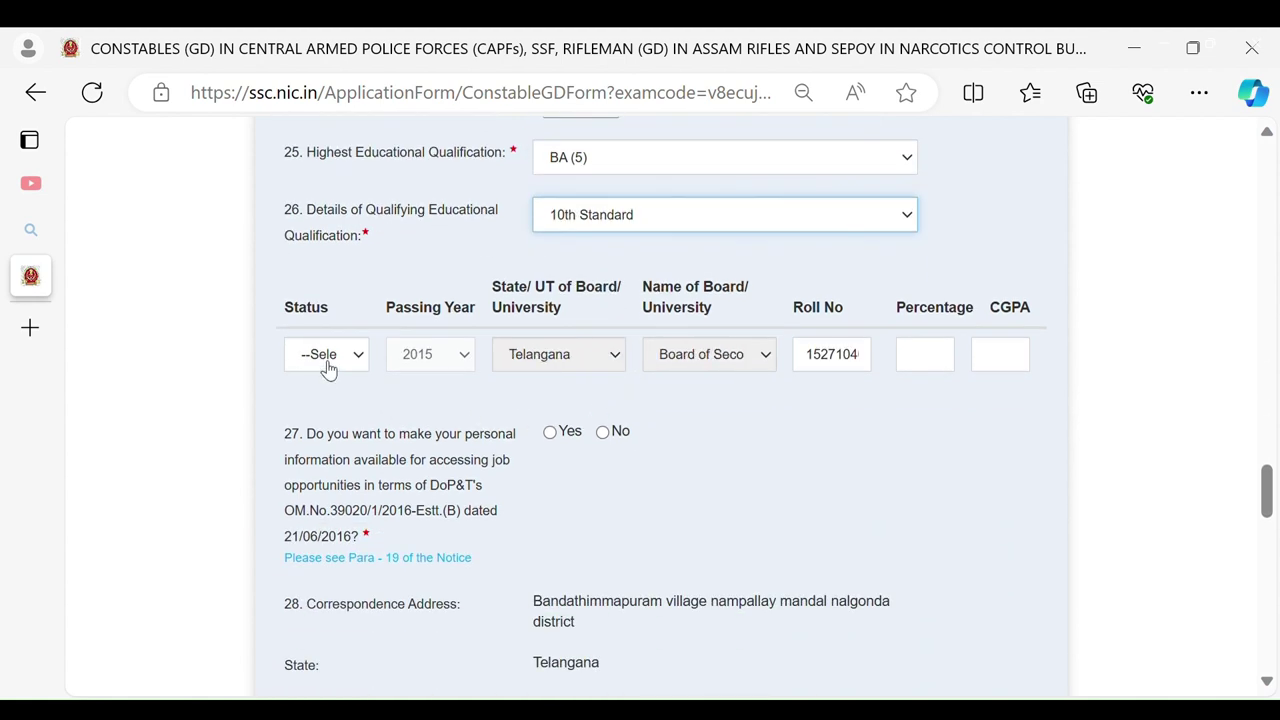
pyautogui.press('Tab')
pyautogui.press('p')
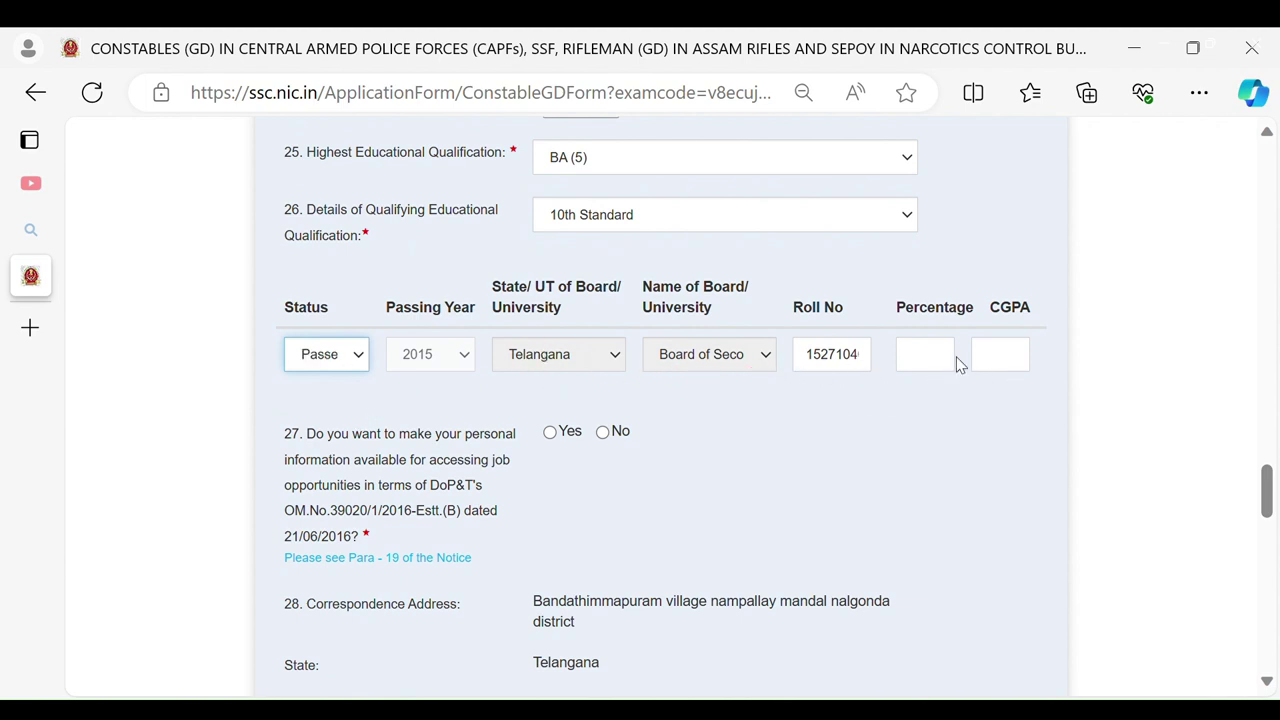
pyautogui.click(1006, 365)
pyautogui.write('6.5')
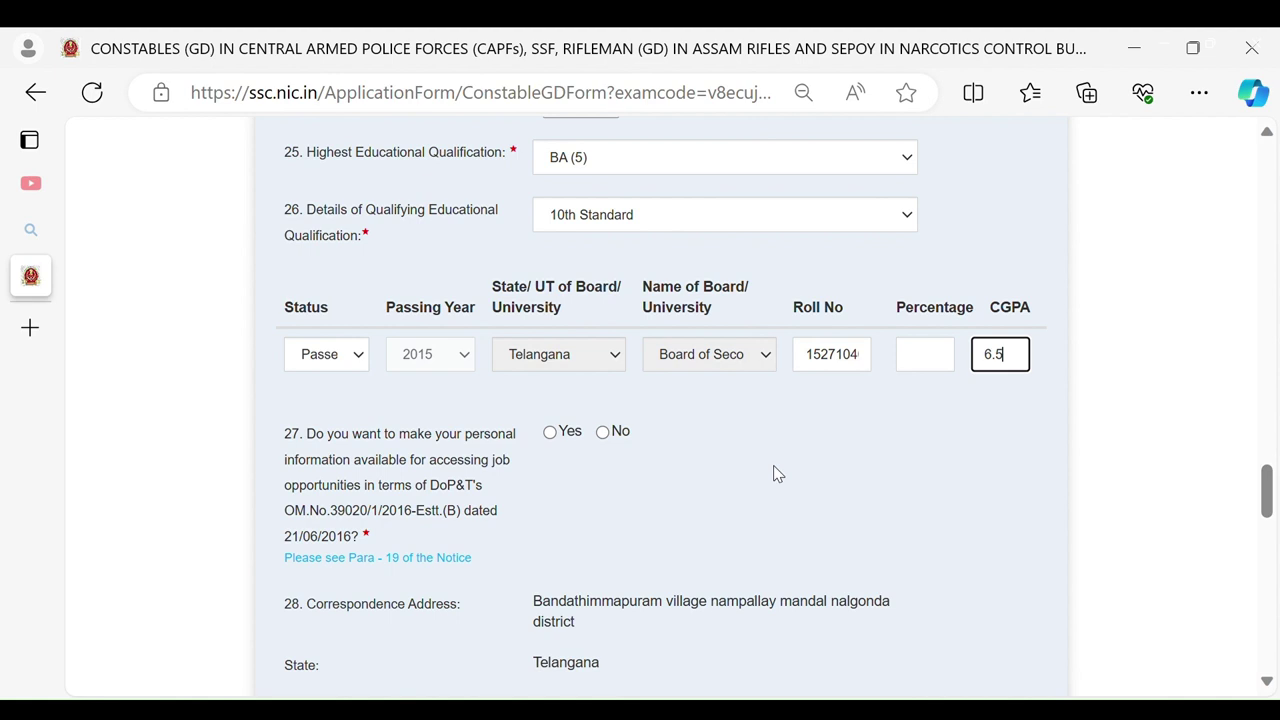
pyautogui.scroll(-1, 714, 484)
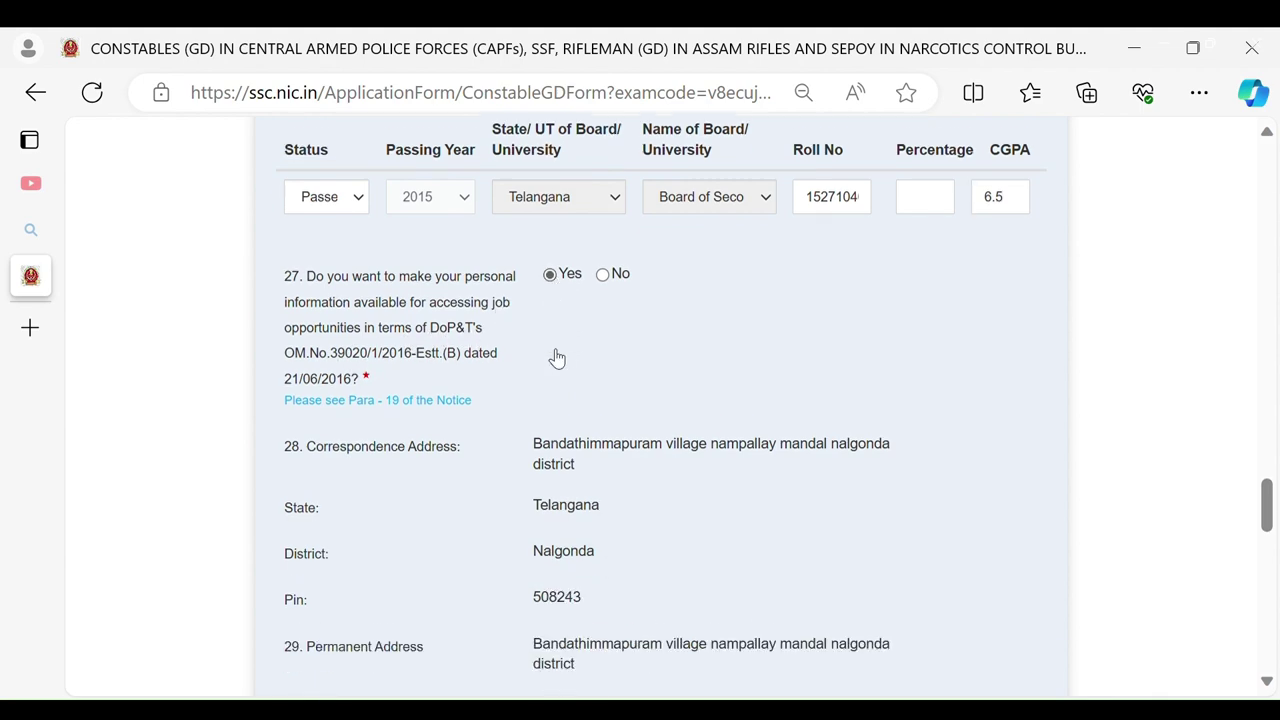
# Review the photograph and signature upload requirements and the declaration section of the form.
pyautogui.scroll(-8, 557, 358)
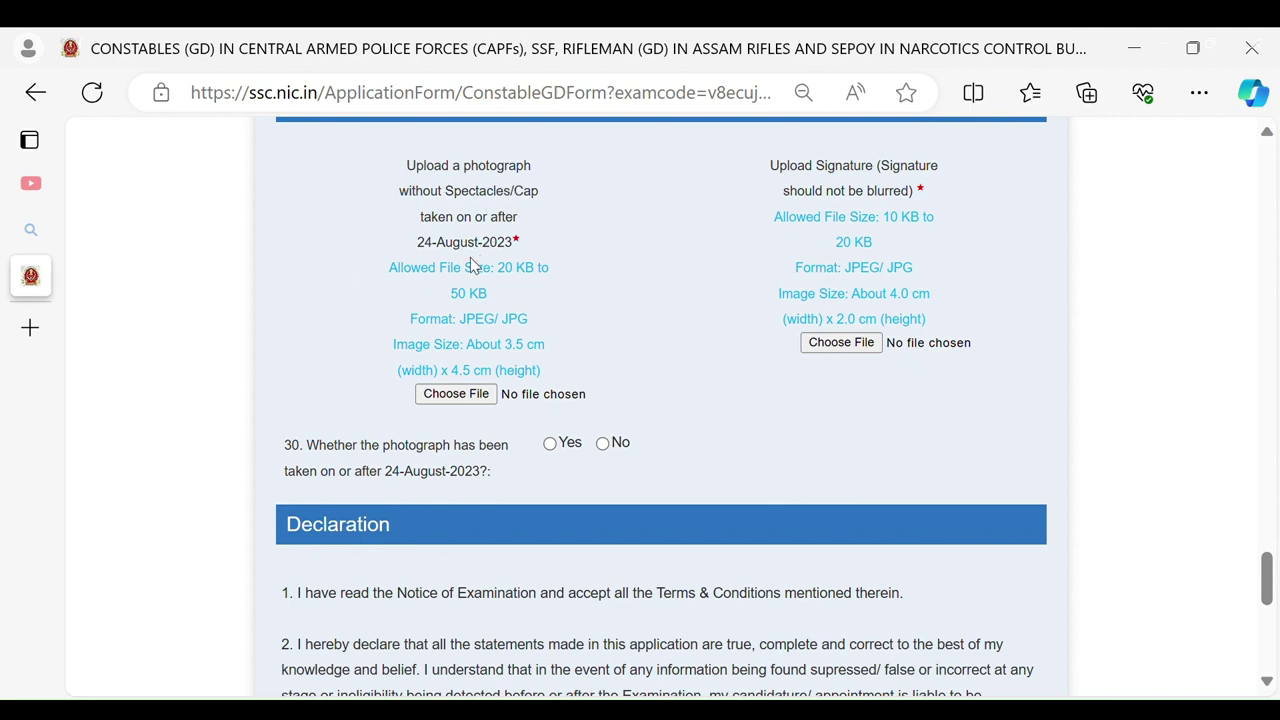
pyautogui.scroll(-1, 473, 263)
pyautogui.scroll(-4, 473, 263)
pyautogui.scroll(1, 473, 263)
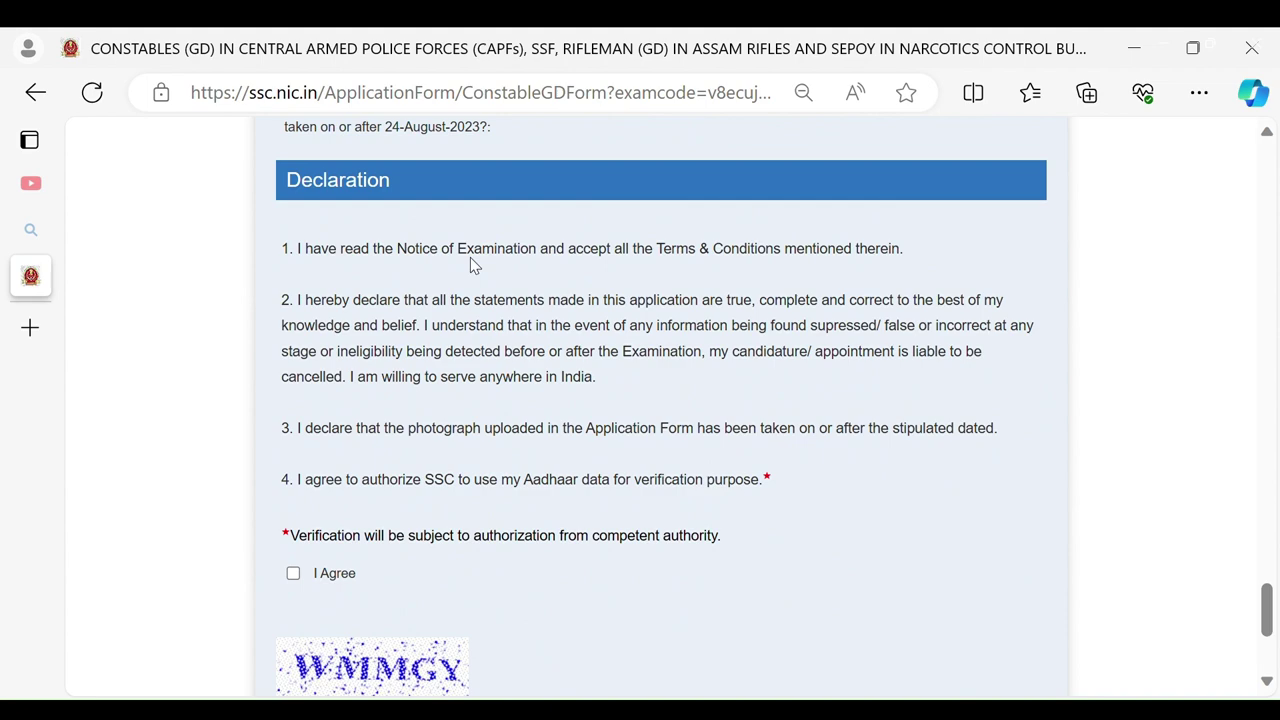
pyautogui.scroll(6, 470, 257)
pyautogui.scroll(-2, 460, 370)
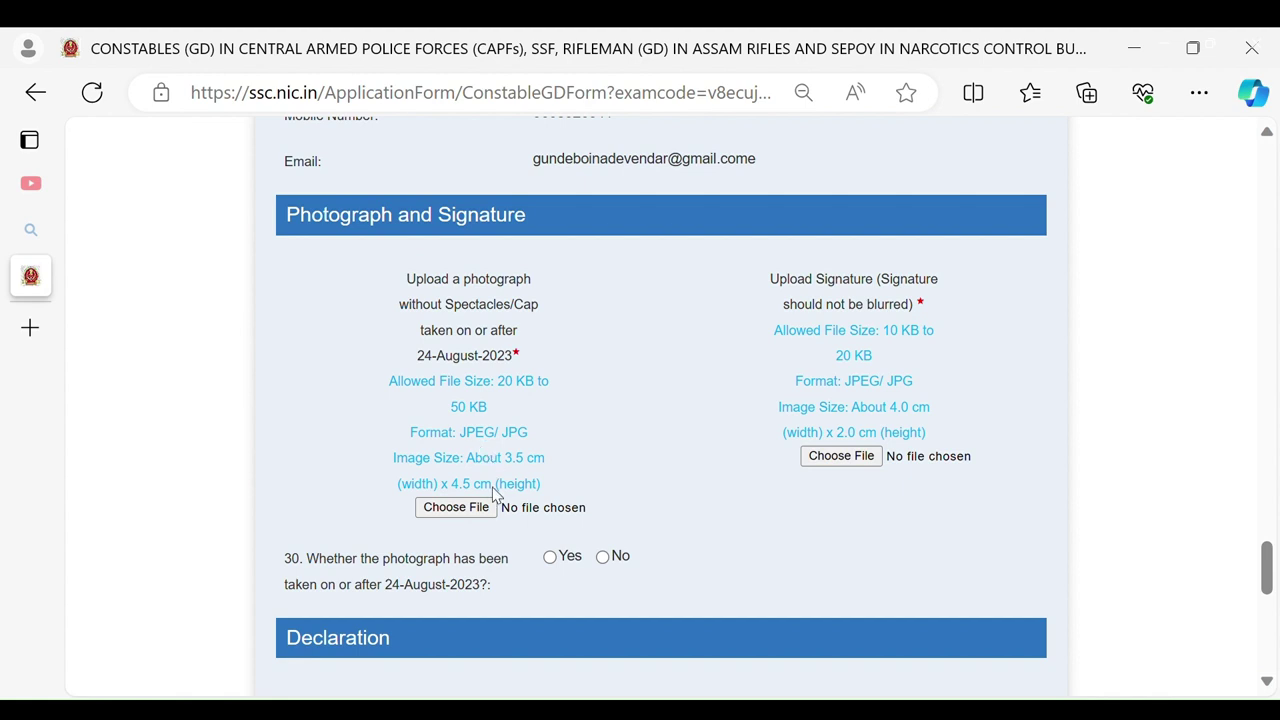
pyautogui.scroll(-1, 494, 494)
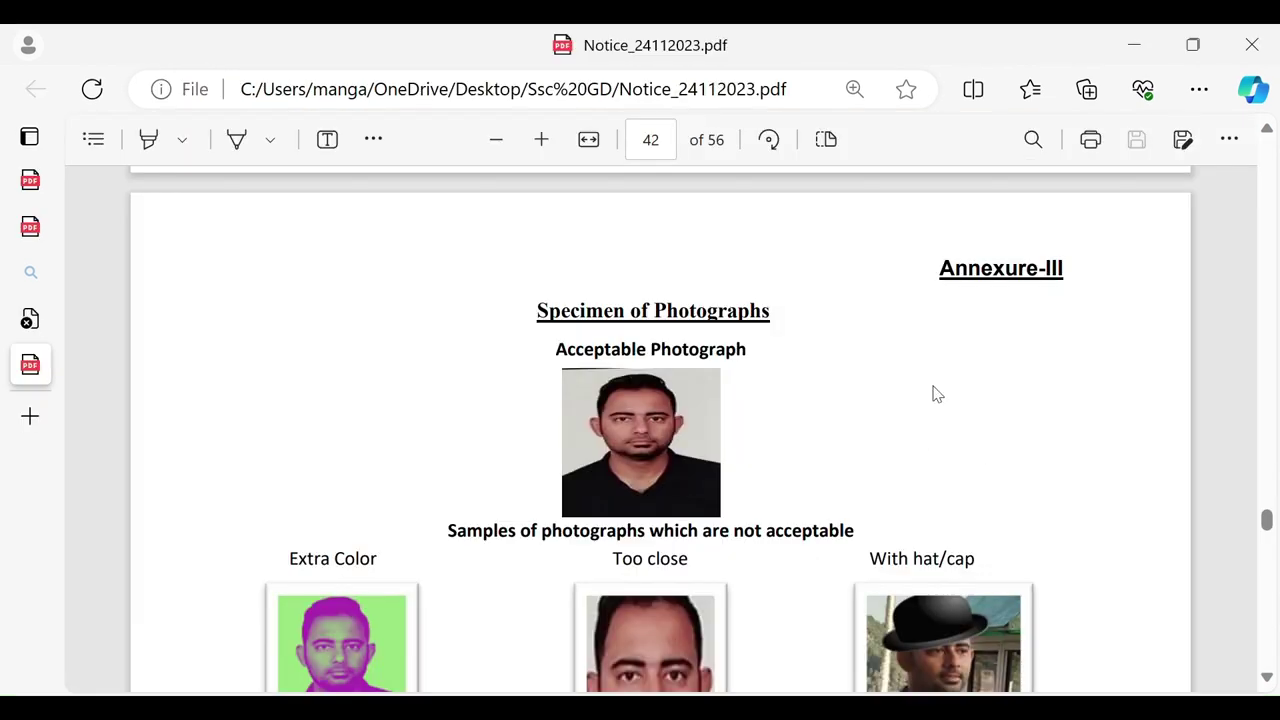
# Examine the acceptable and unacceptable specimen photographs in Annexure-III on page 42 of Notice_24112023.pdf.
pyautogui.scroll(-1, 931, 391)
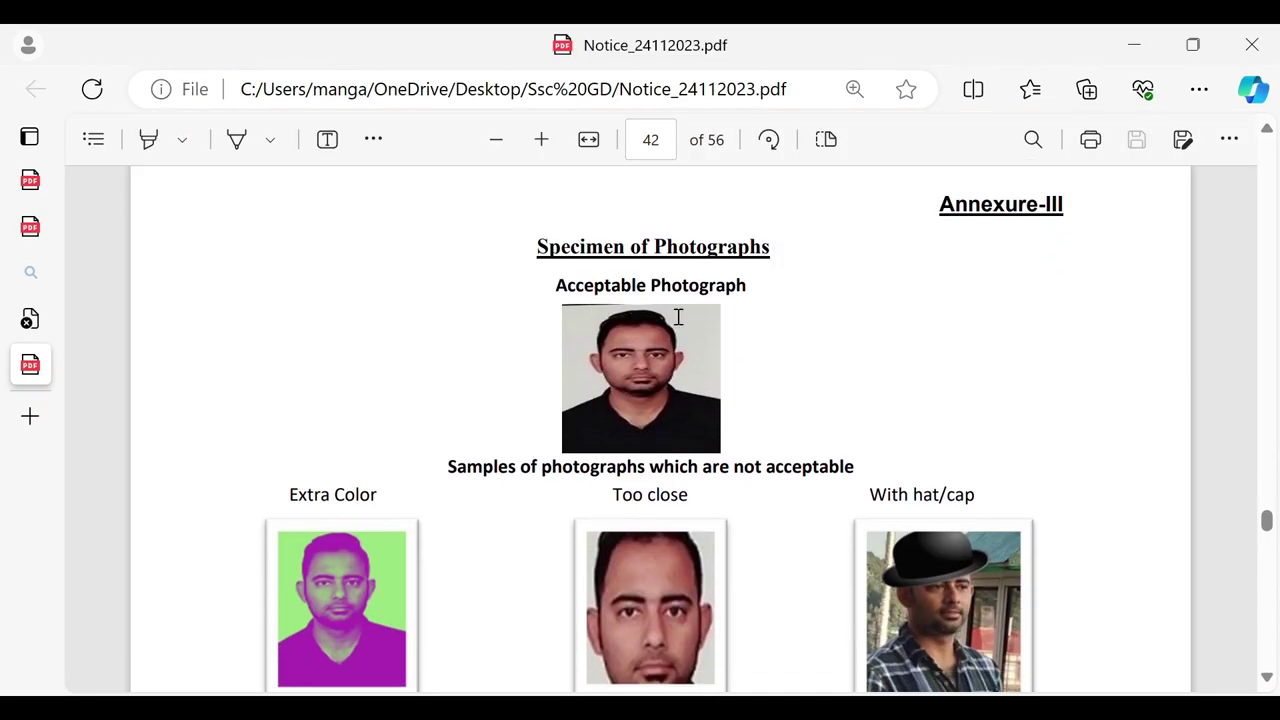
pyautogui.scroll(-1, 783, 304)
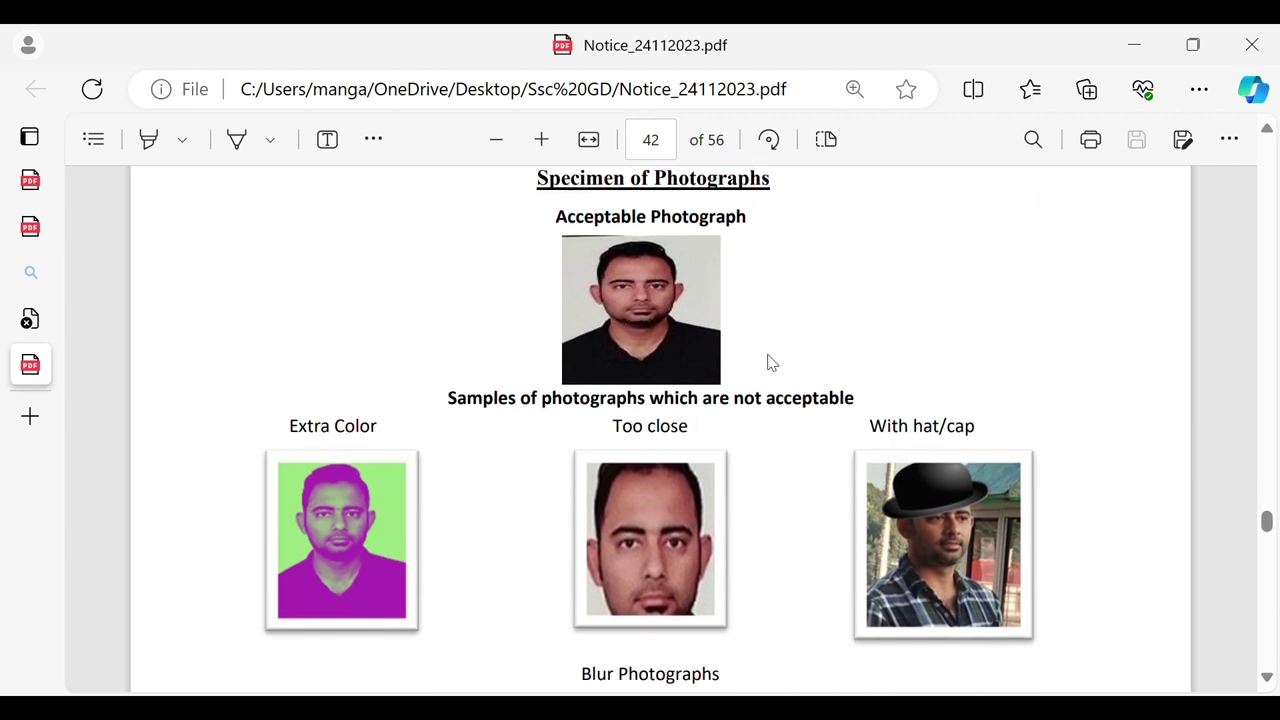
pyautogui.scroll(-1, 508, 457)
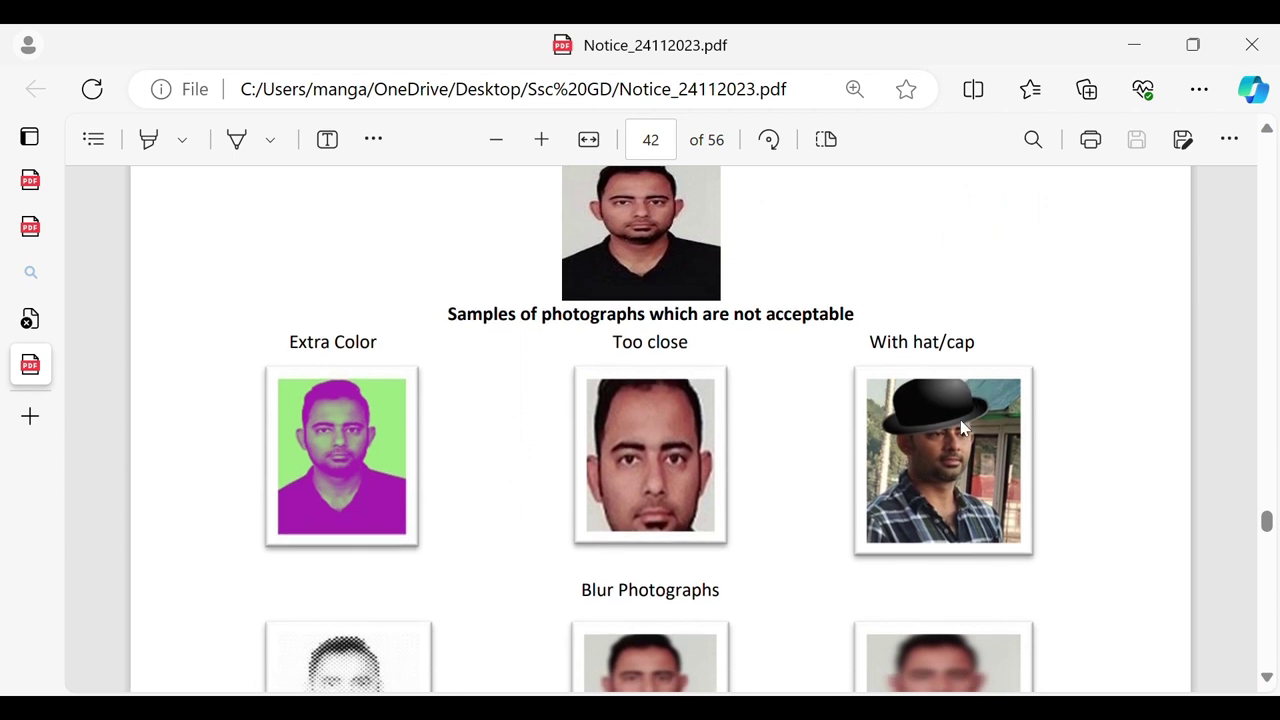
pyautogui.scroll(-3, 958, 470)
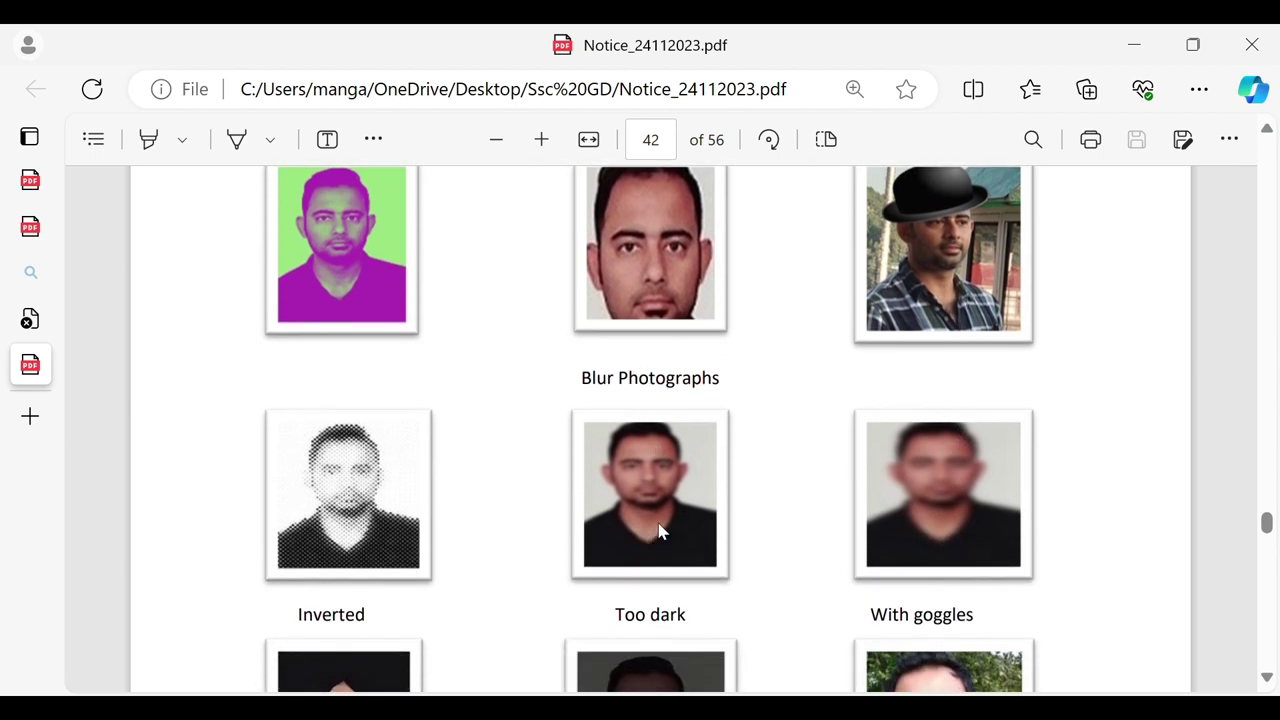
pyautogui.scroll(-3, 966, 491)
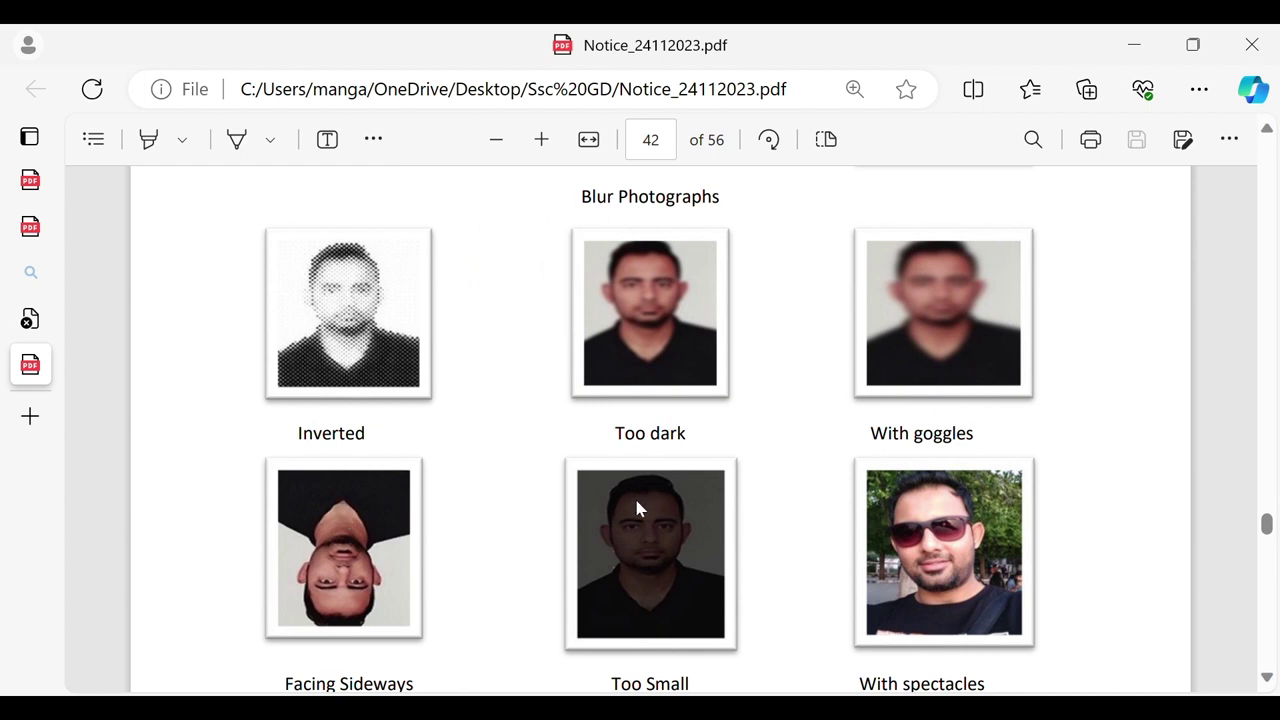
pyautogui.scroll(-1, 637, 509)
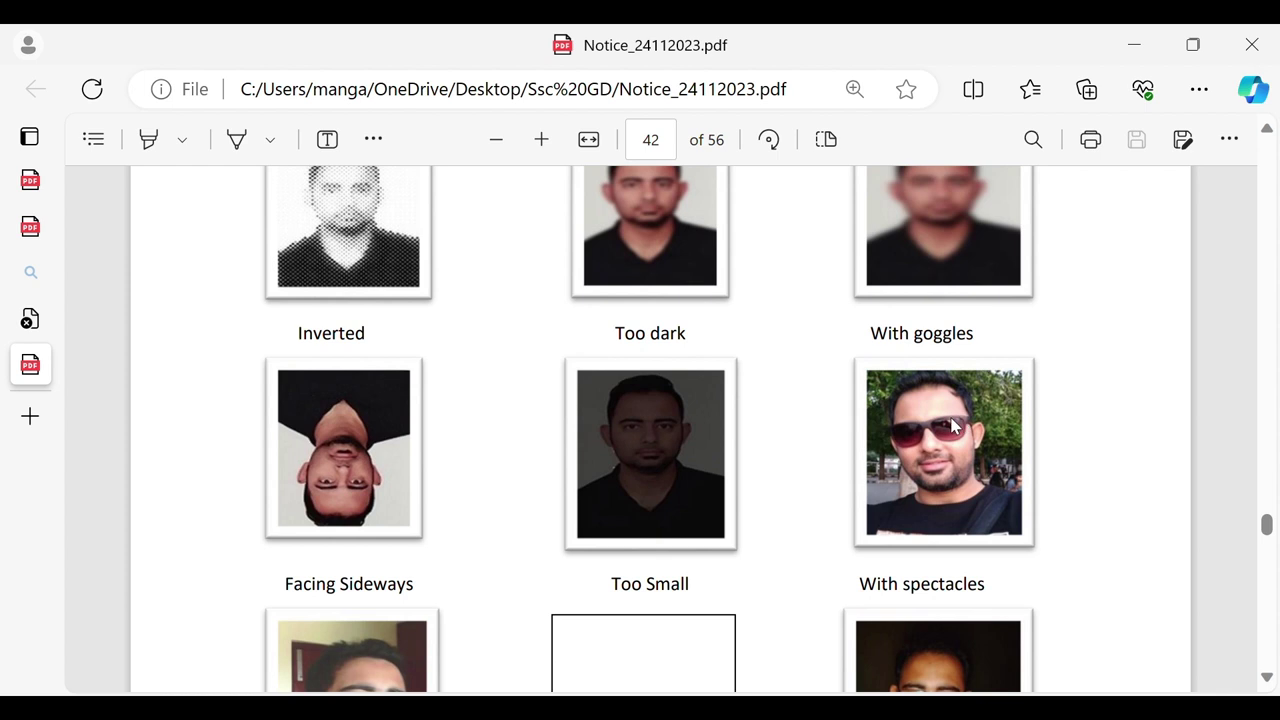
pyautogui.scroll(-4, 951, 426)
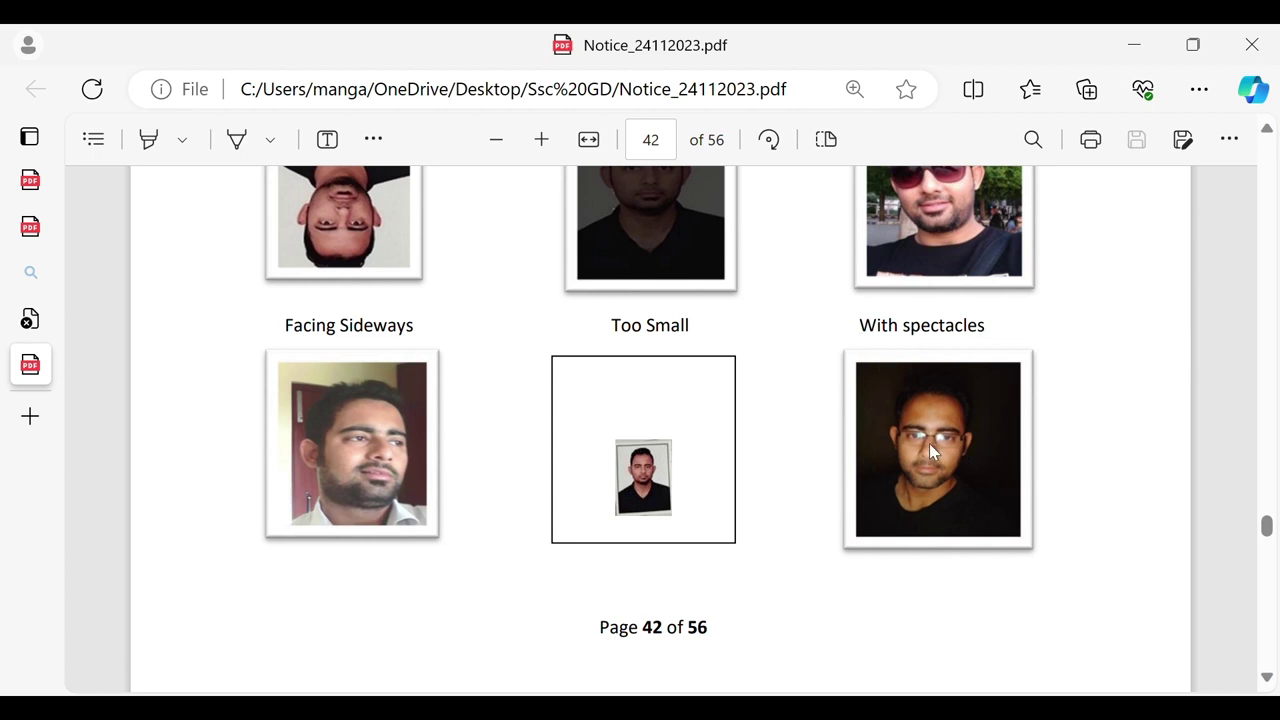
pyautogui.scroll(-3, 917, 440)
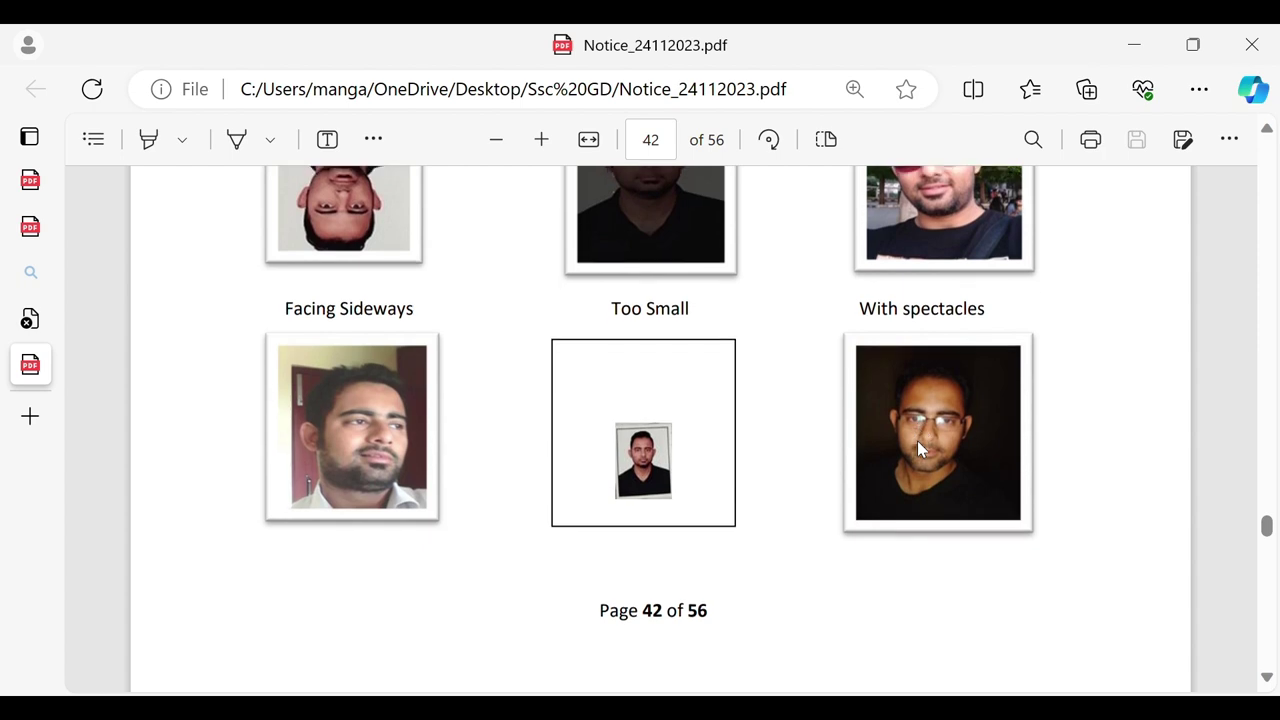
pyautogui.scroll(2, 917, 440)
pyautogui.scroll(9, 917, 440)
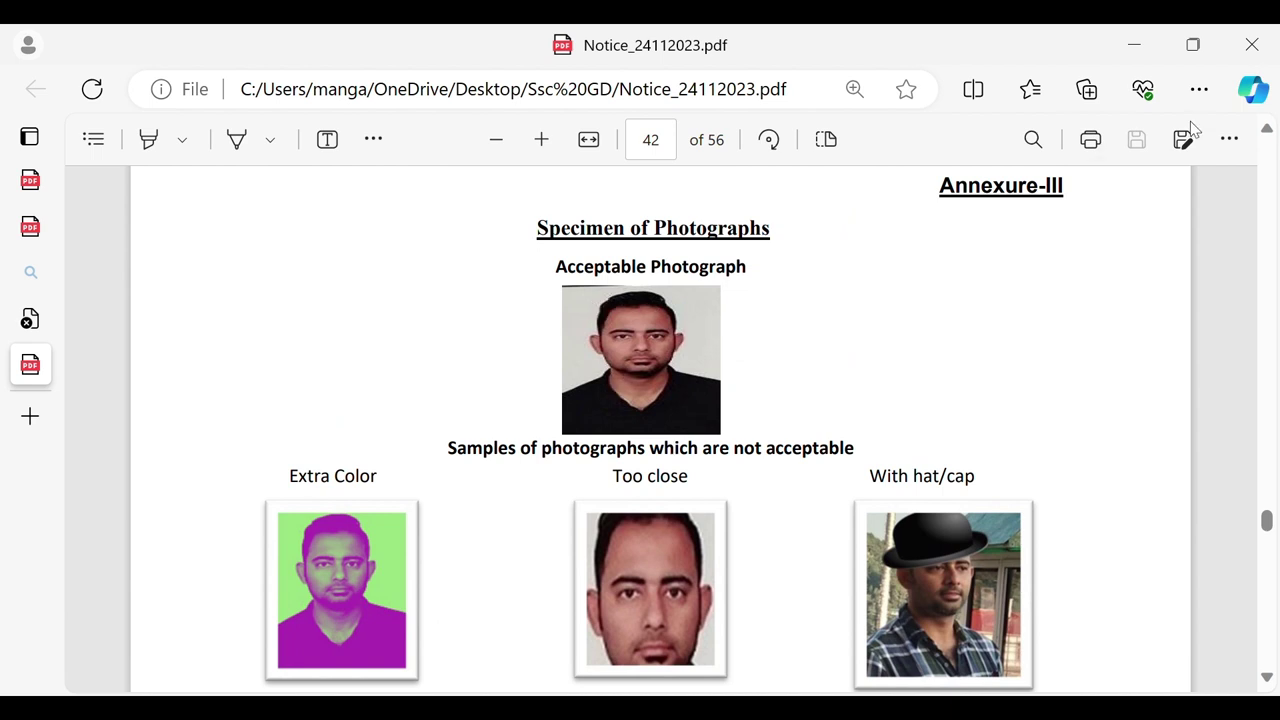
# Back in the application form, upload the photograph and signature images and answer Yes to the photograph being taken on or after 24-August-2023.
pyautogui.hotkey('alt', 'Tab')
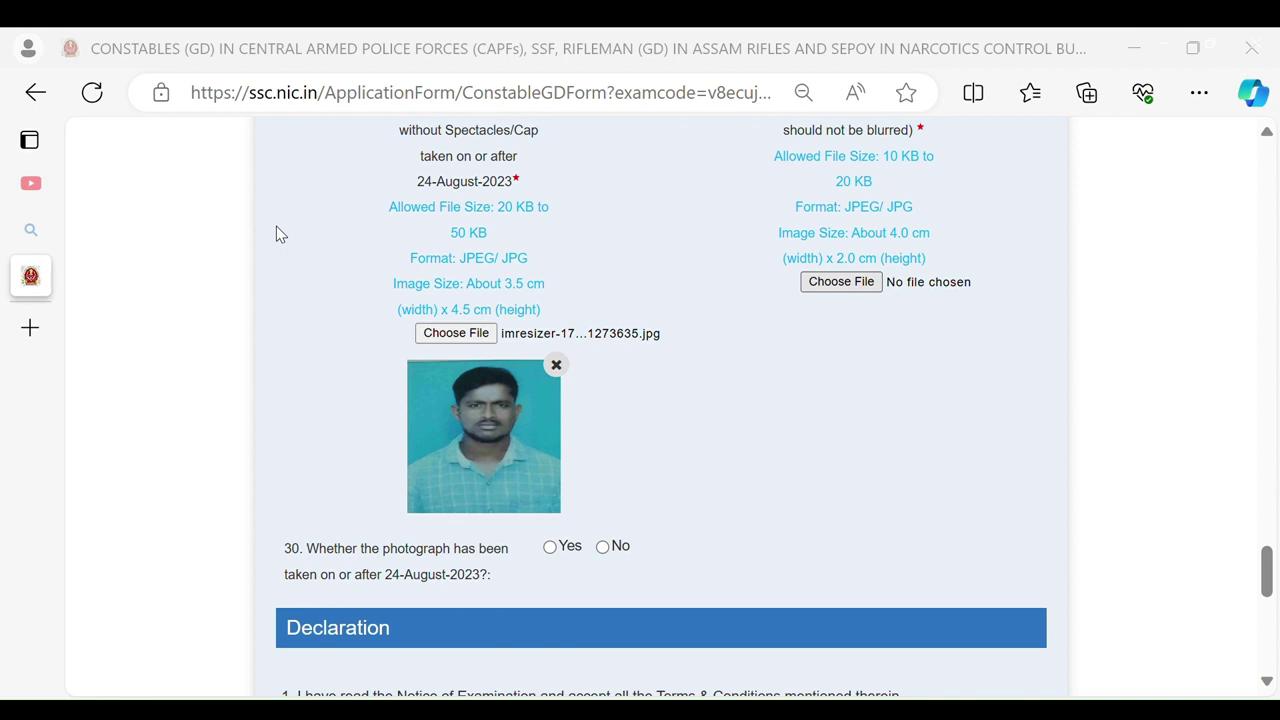
pyautogui.press('Return')
pyautogui.scroll(-3, 724, 478)
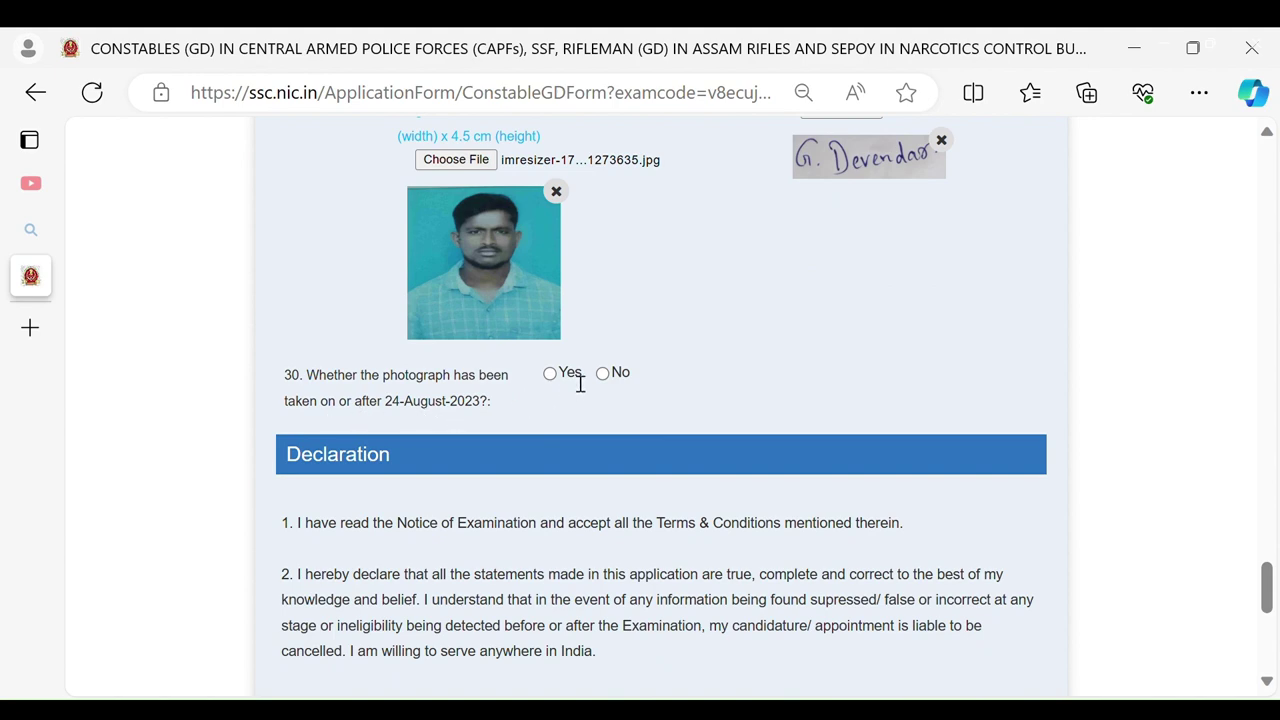
pyautogui.click(550, 374)
# Review the declaration statements of the application form and agree to them.
pyautogui.scroll(-1, 556, 388)
pyautogui.scroll(-3, 556, 388)
pyautogui.scroll(1, 556, 388)
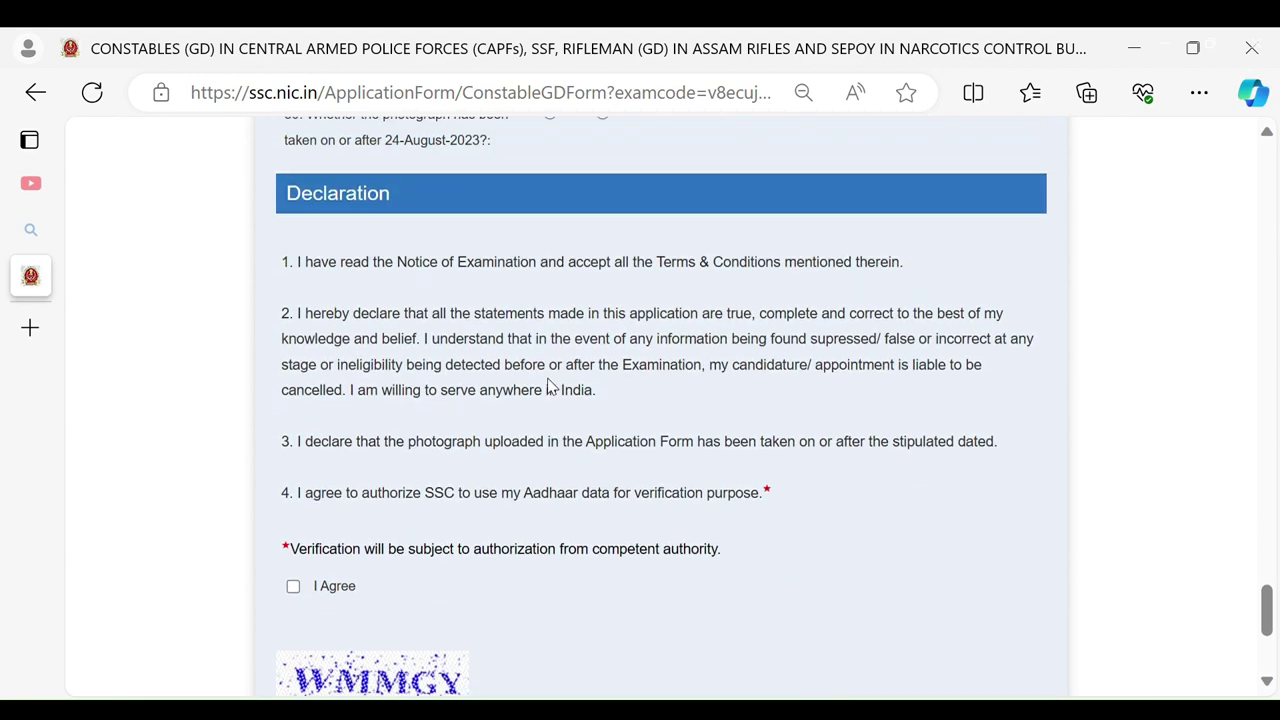
pyautogui.scroll(-1, 367, 287)
pyautogui.scroll(-3, 367, 287)
pyautogui.click(293, 250)
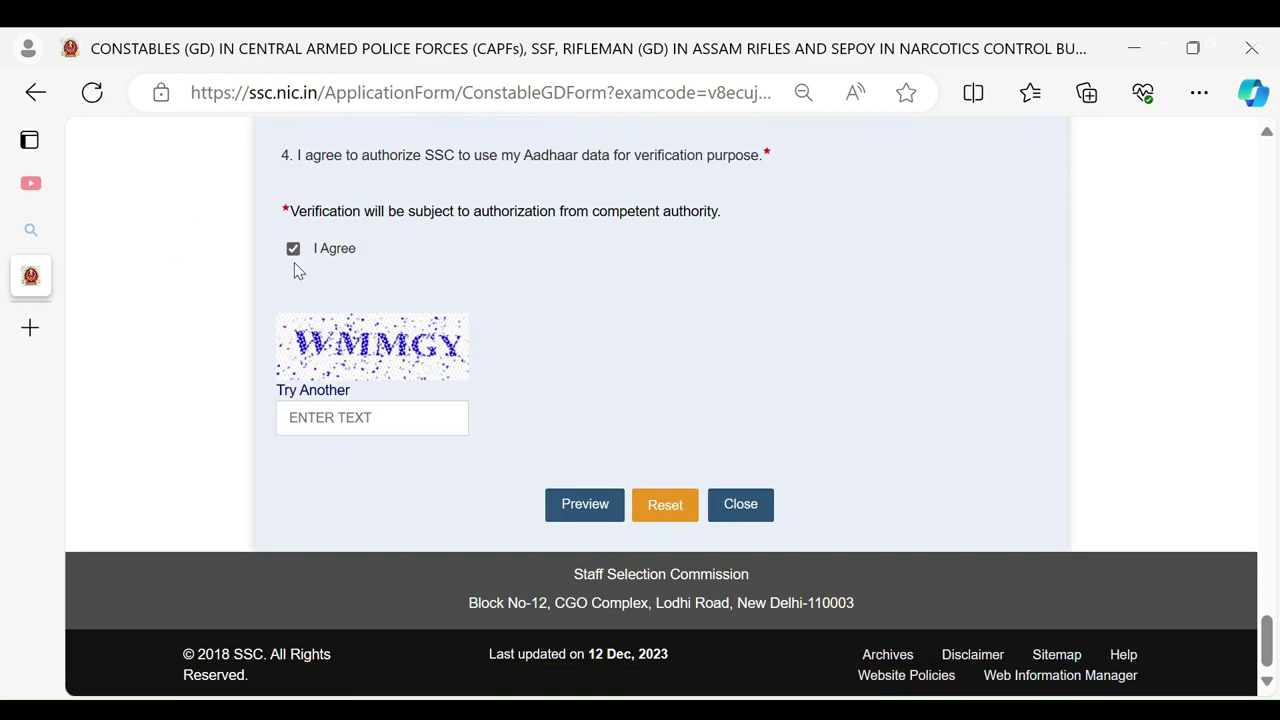
# Enter the CAPTCHA text shown below the declaration and open the preview of the application form.
pyautogui.click(345, 428)
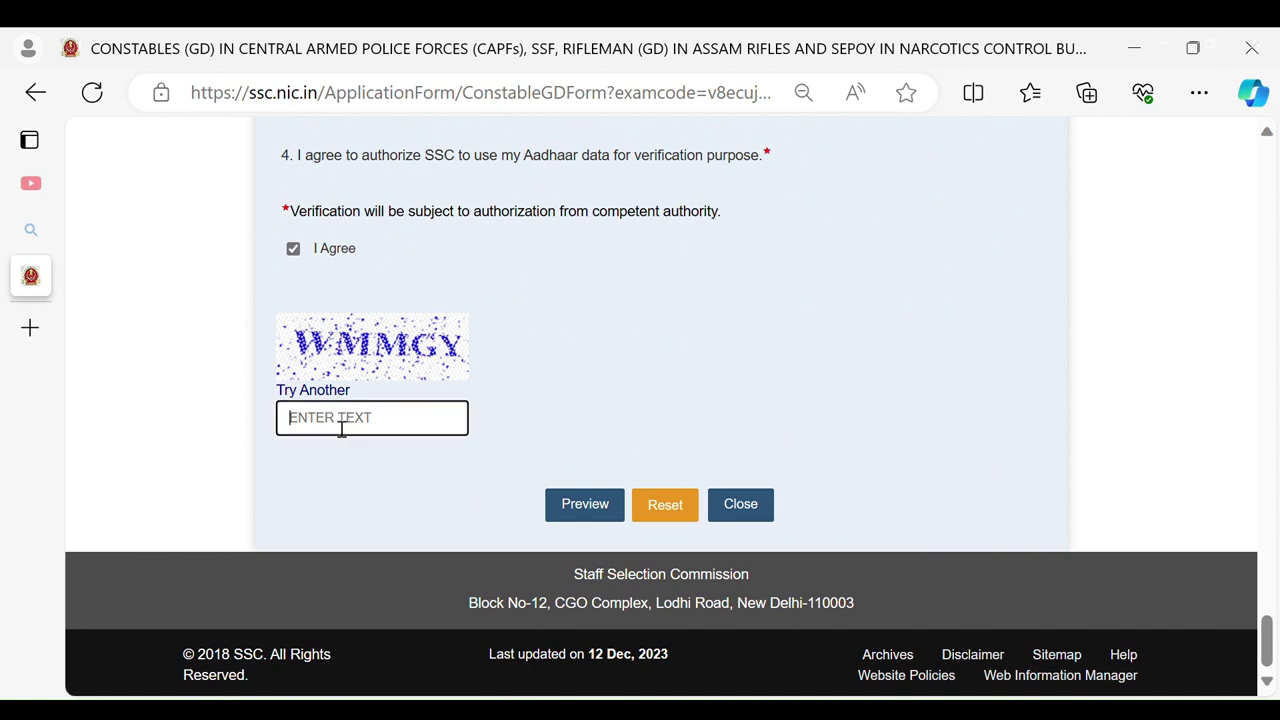
pyautogui.write('WMMGY')
pyautogui.click(603, 508)
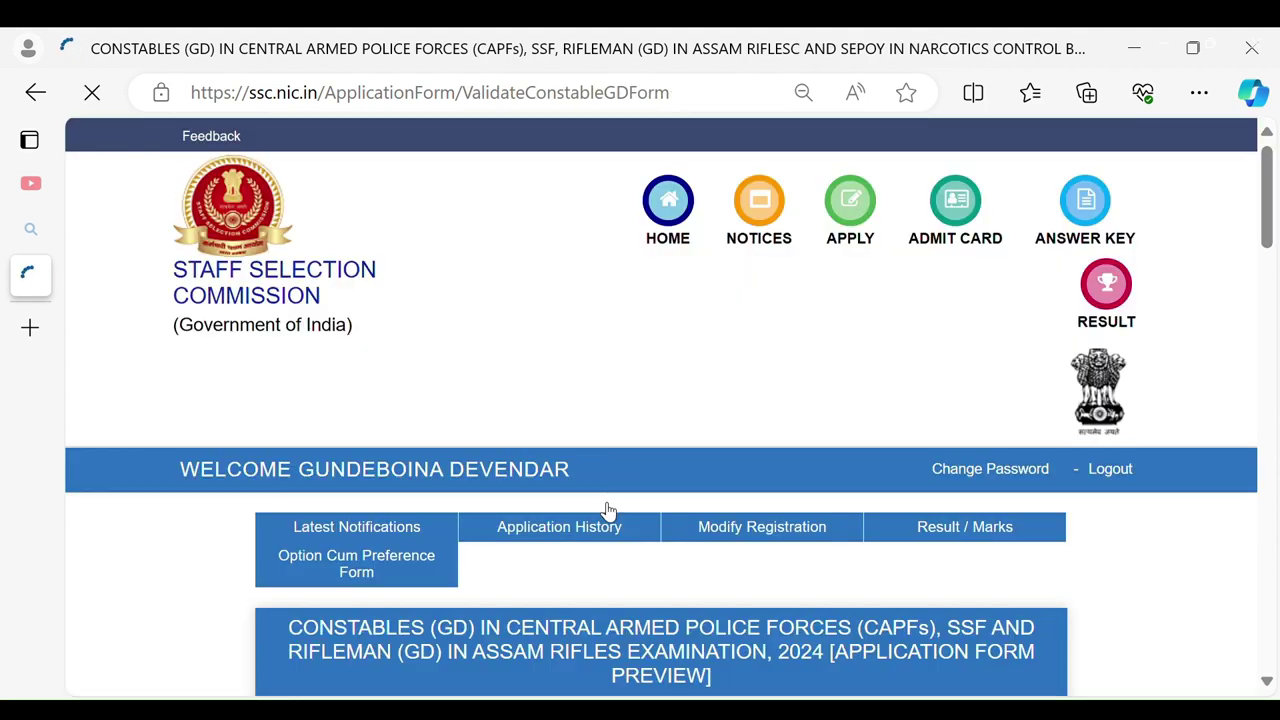
# Check all details in the application form preview, from candidate information and post preferences through qualification and addresses to the photograph and signature.
pyautogui.scroll(-4, 608, 511)
pyautogui.scroll(2, 608, 511)
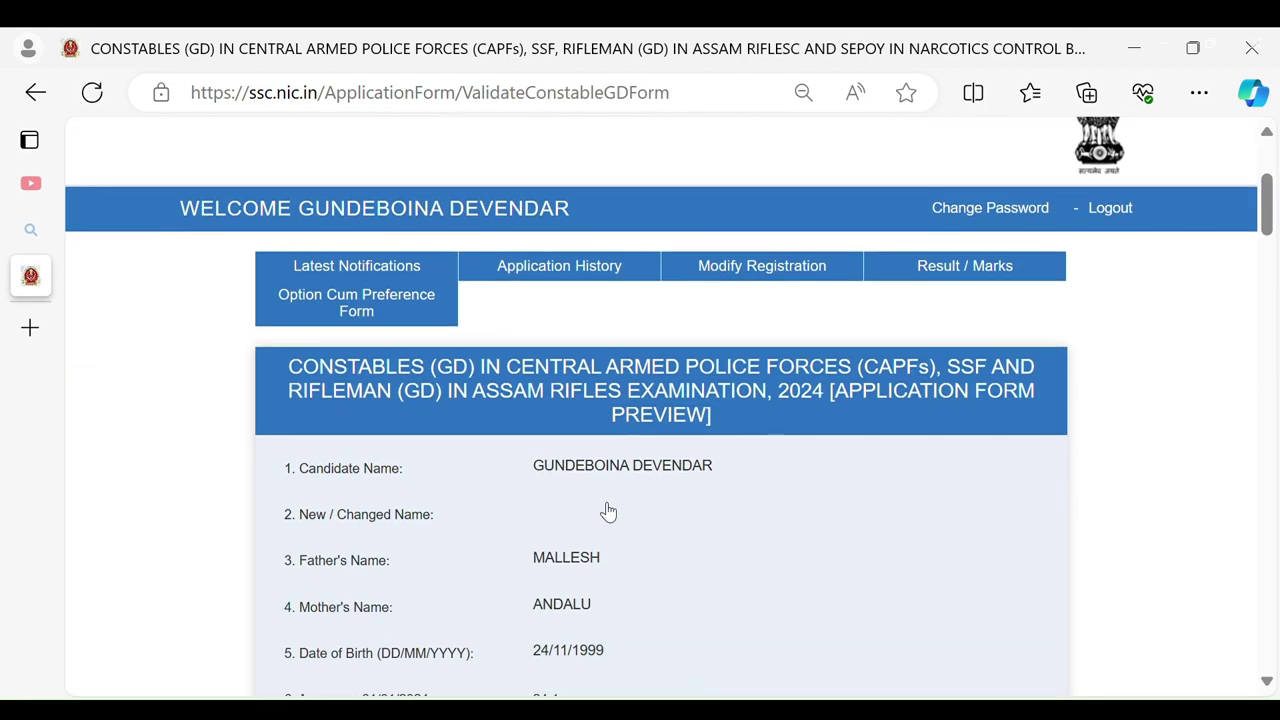
pyautogui.scroll(-4, 608, 511)
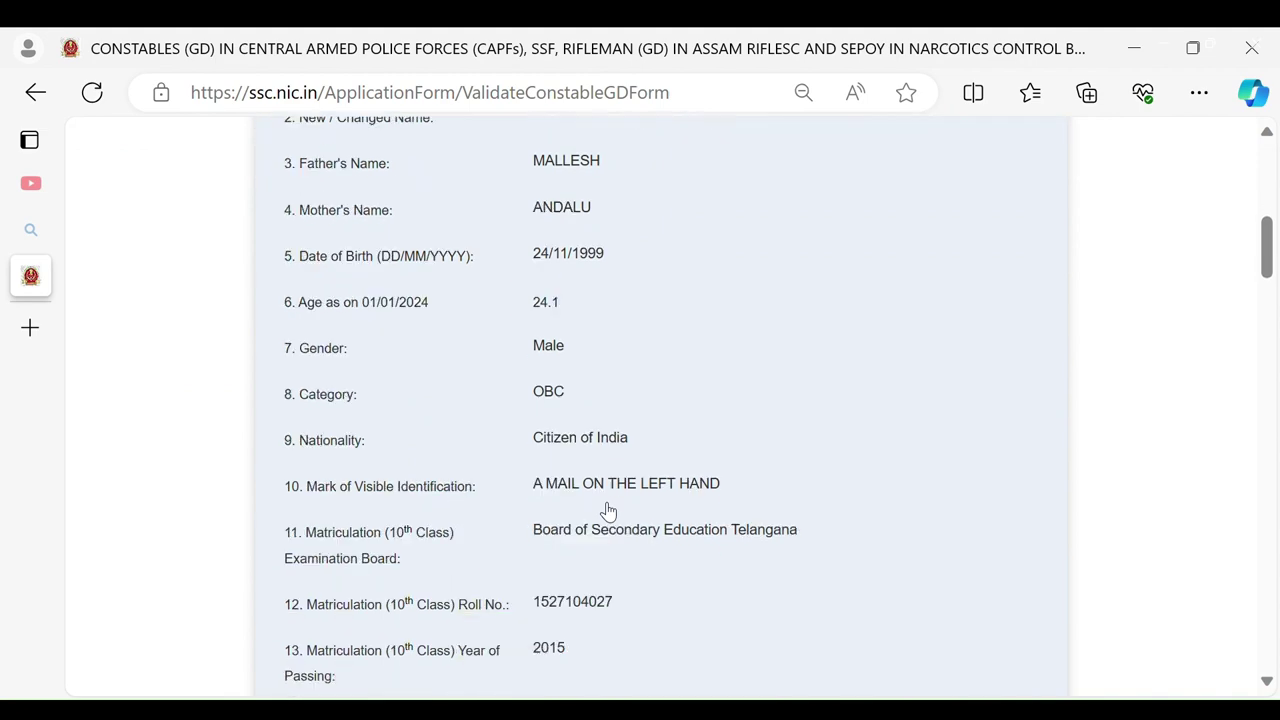
pyautogui.scroll(-8, 608, 511)
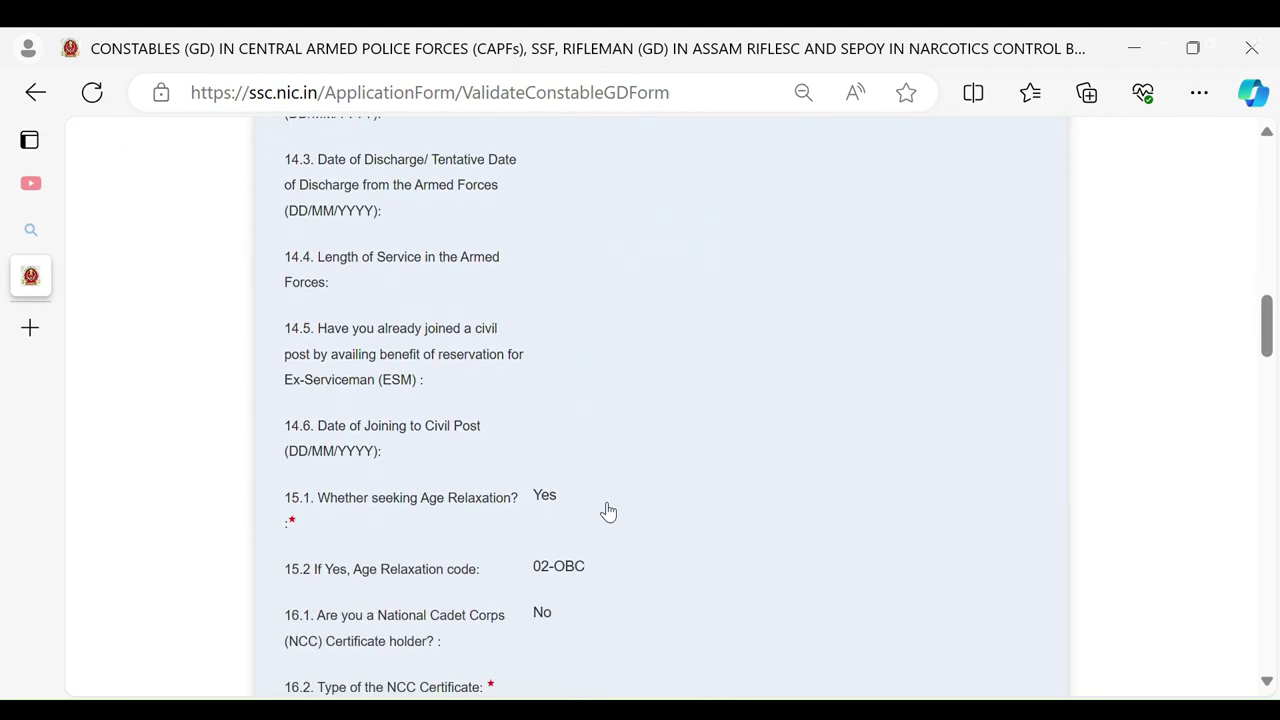
pyautogui.scroll(-10, 608, 511)
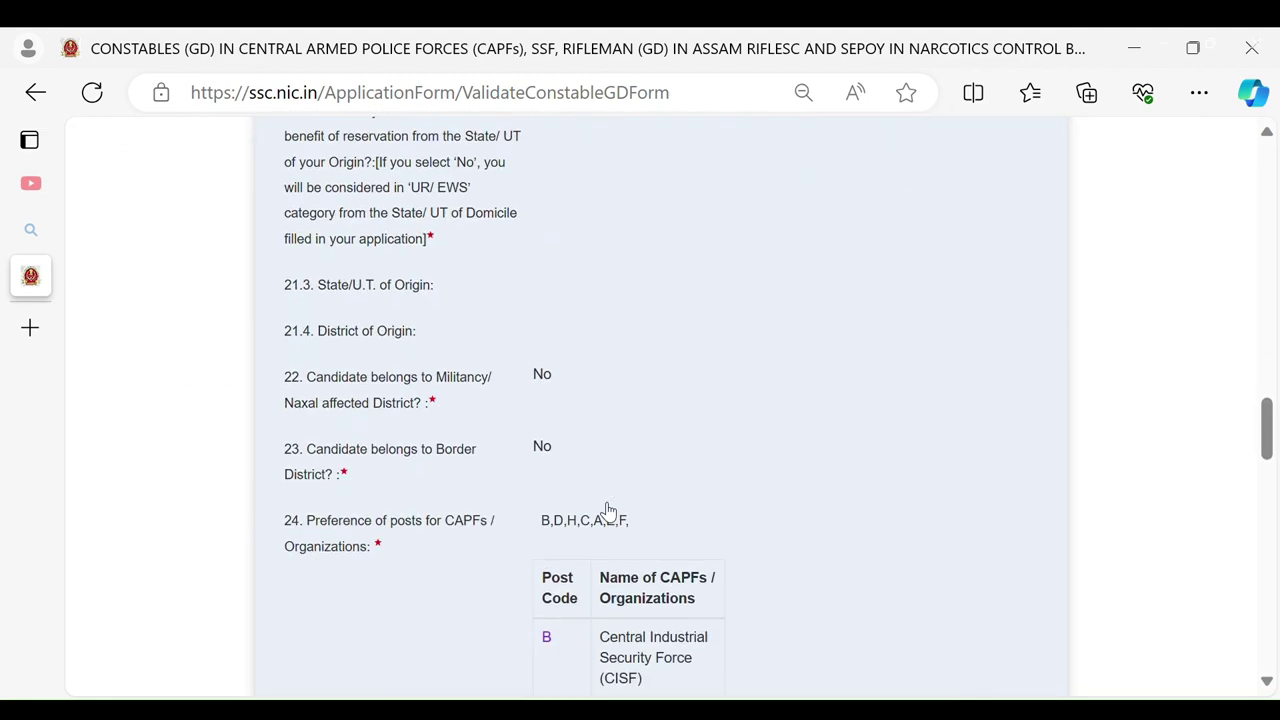
pyautogui.scroll(-5, 608, 511)
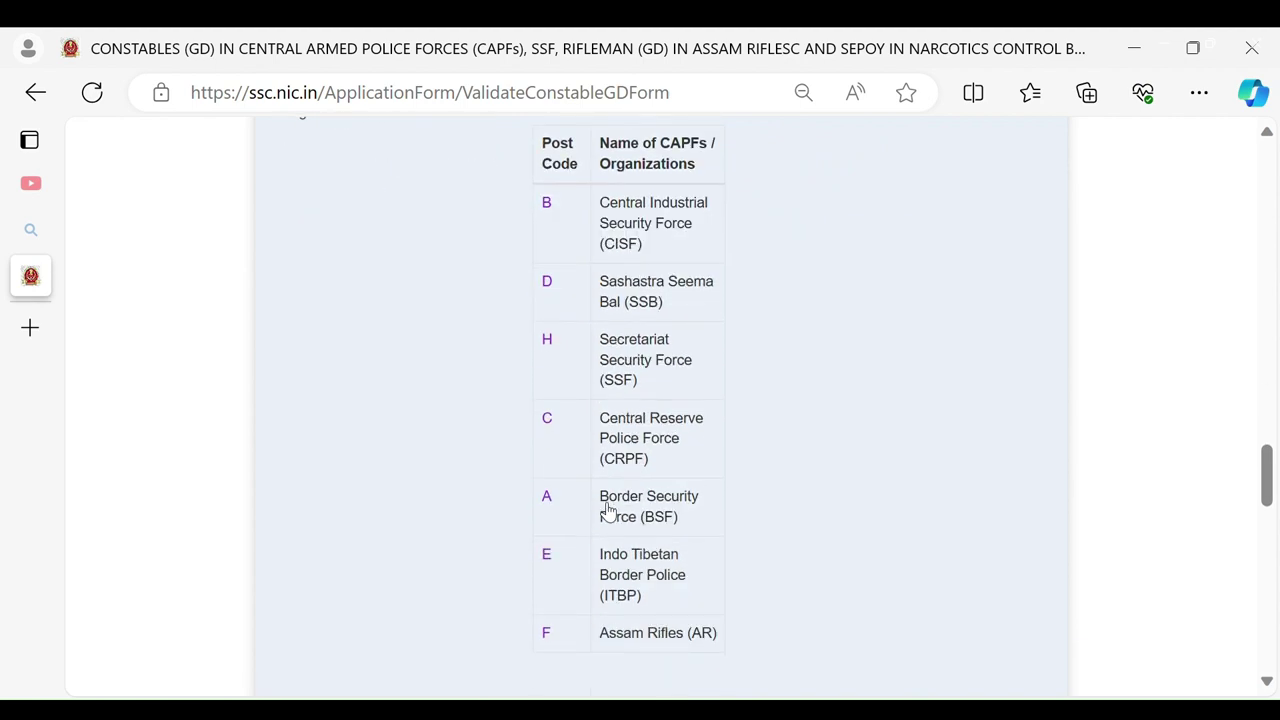
pyautogui.scroll(-5, 608, 511)
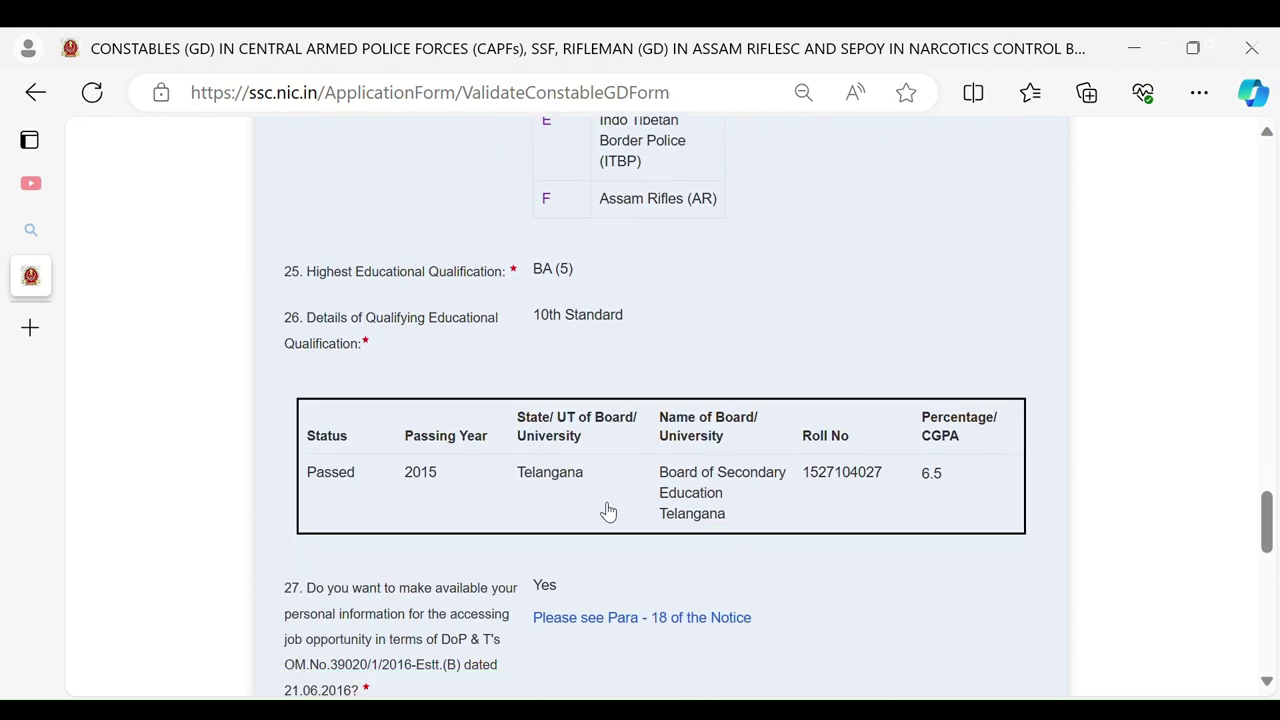
pyautogui.scroll(-5, 608, 511)
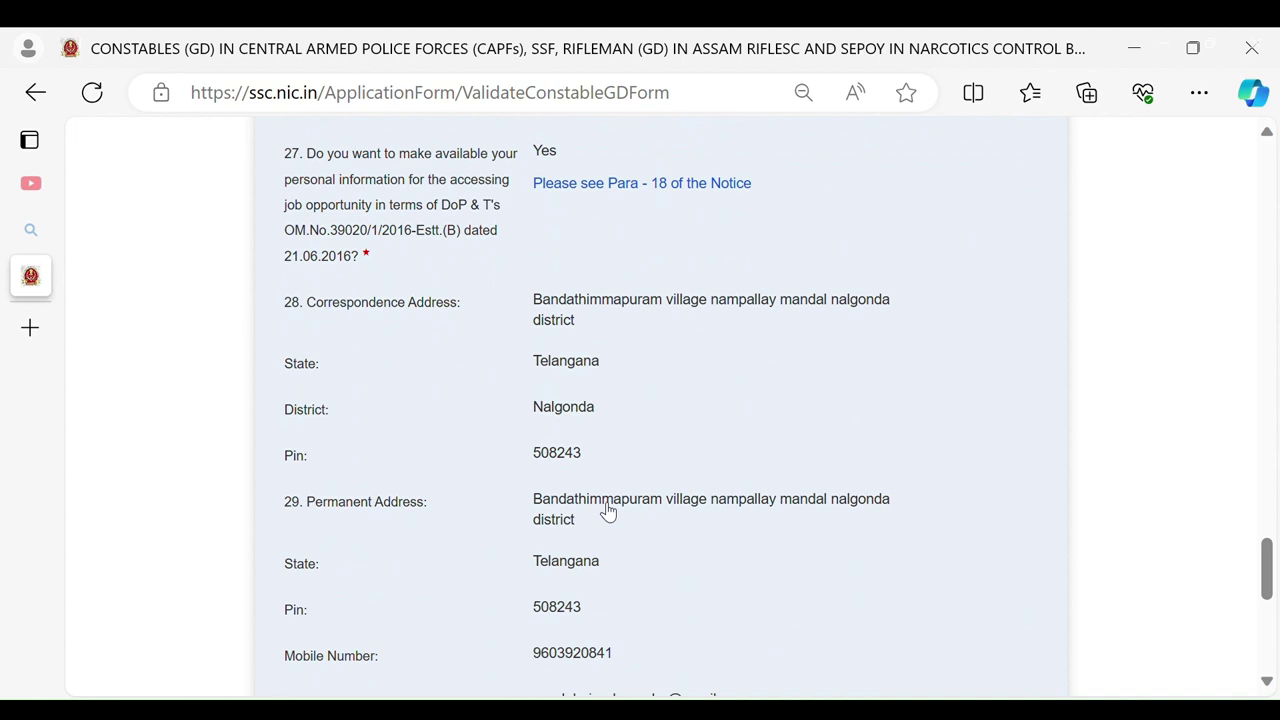
pyautogui.scroll(-7, 608, 511)
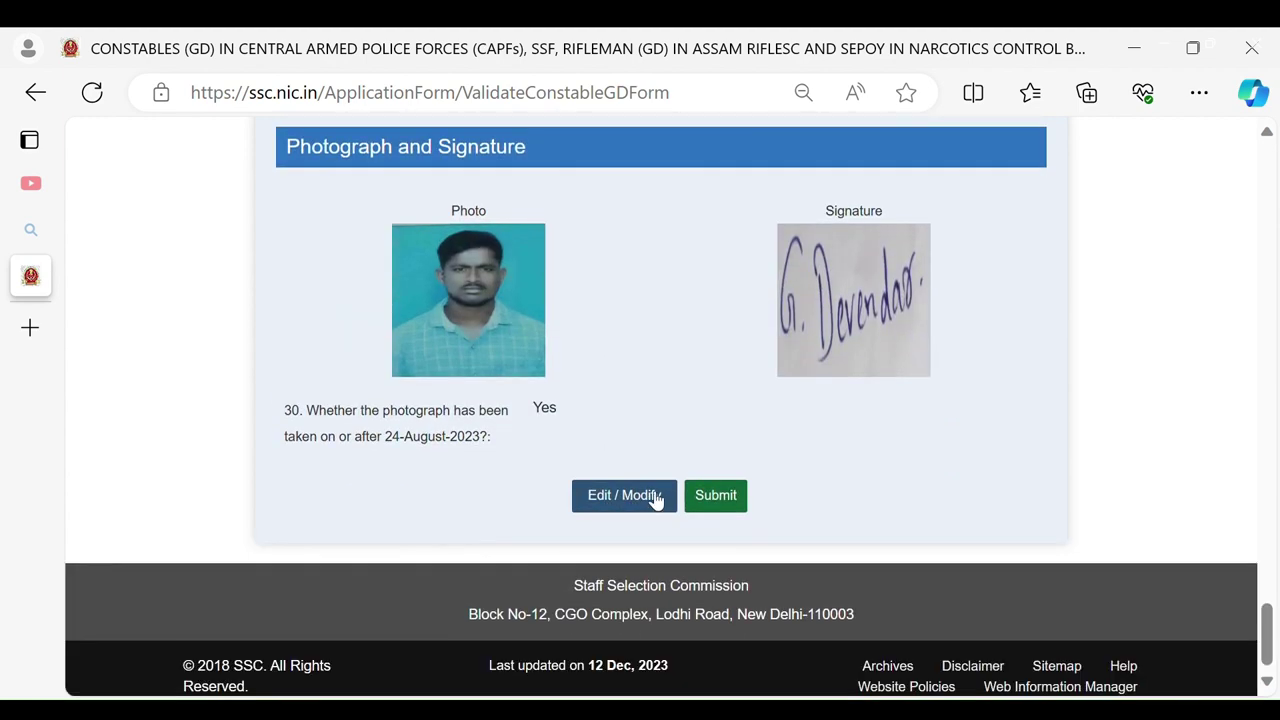
# Submit the previewed application form and confirm the final submission.
pyautogui.click(725, 506)
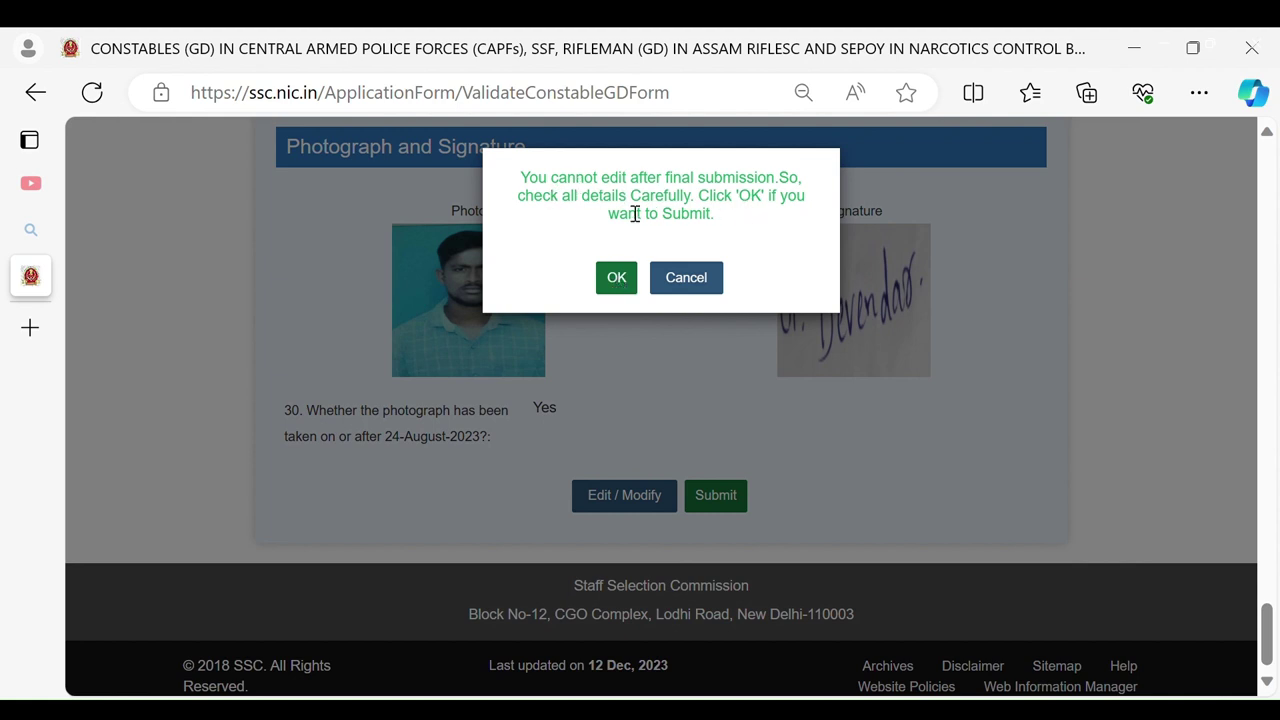
pyautogui.click(618, 277)
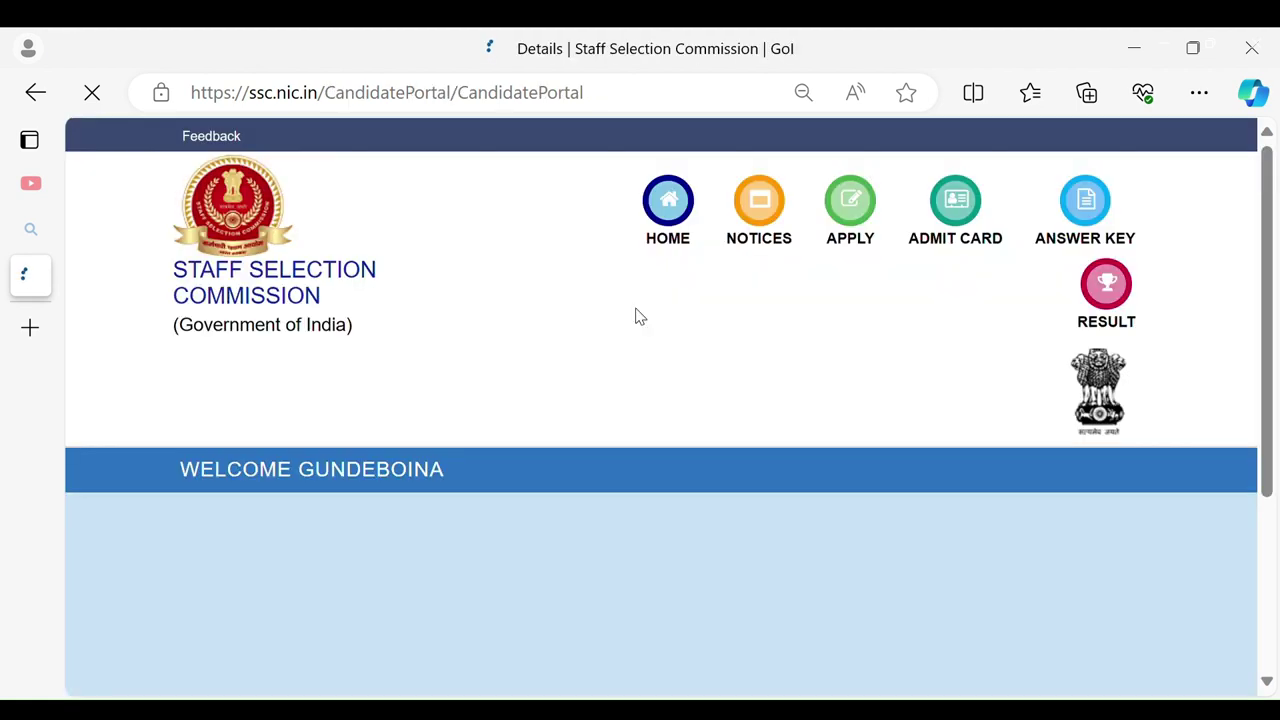
# Open the fee payment screen for the Constables (GD) Examination, 2024 and submit it to proceed with the application fee.
pyautogui.scroll(-3, 635, 317)
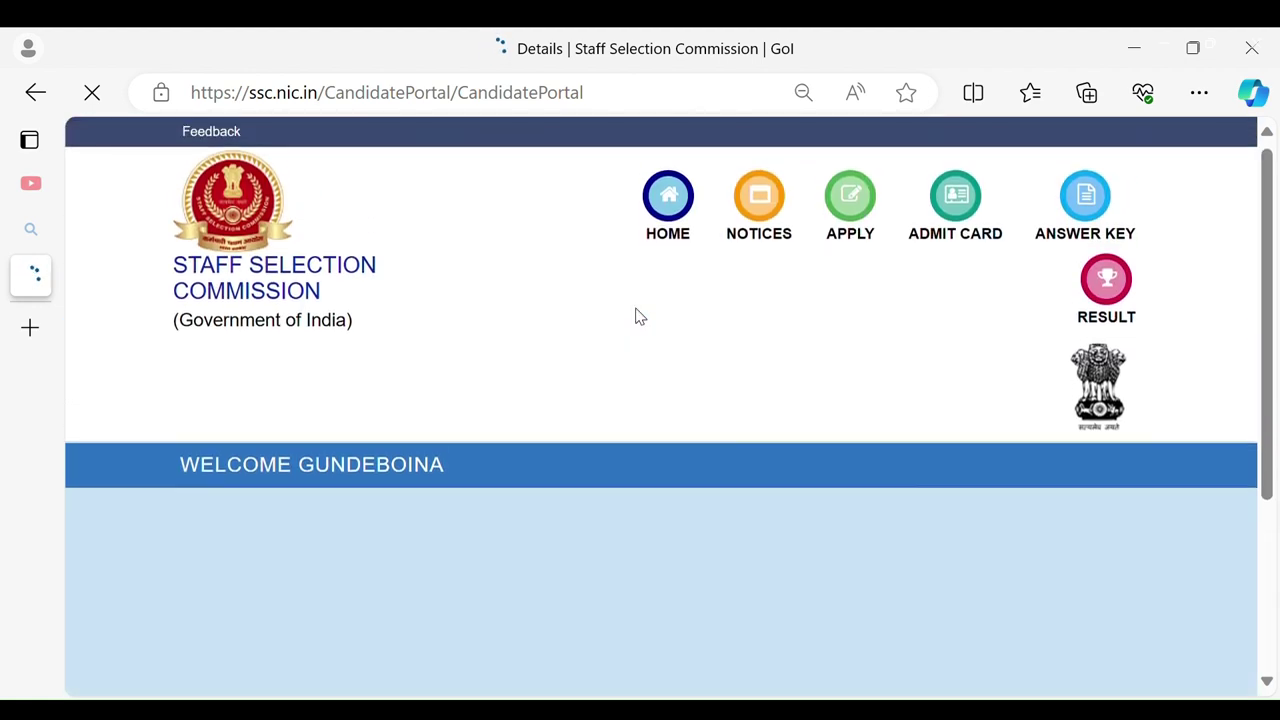
pyautogui.scroll(-3, 640, 317)
pyautogui.scroll(-2, 640, 317)
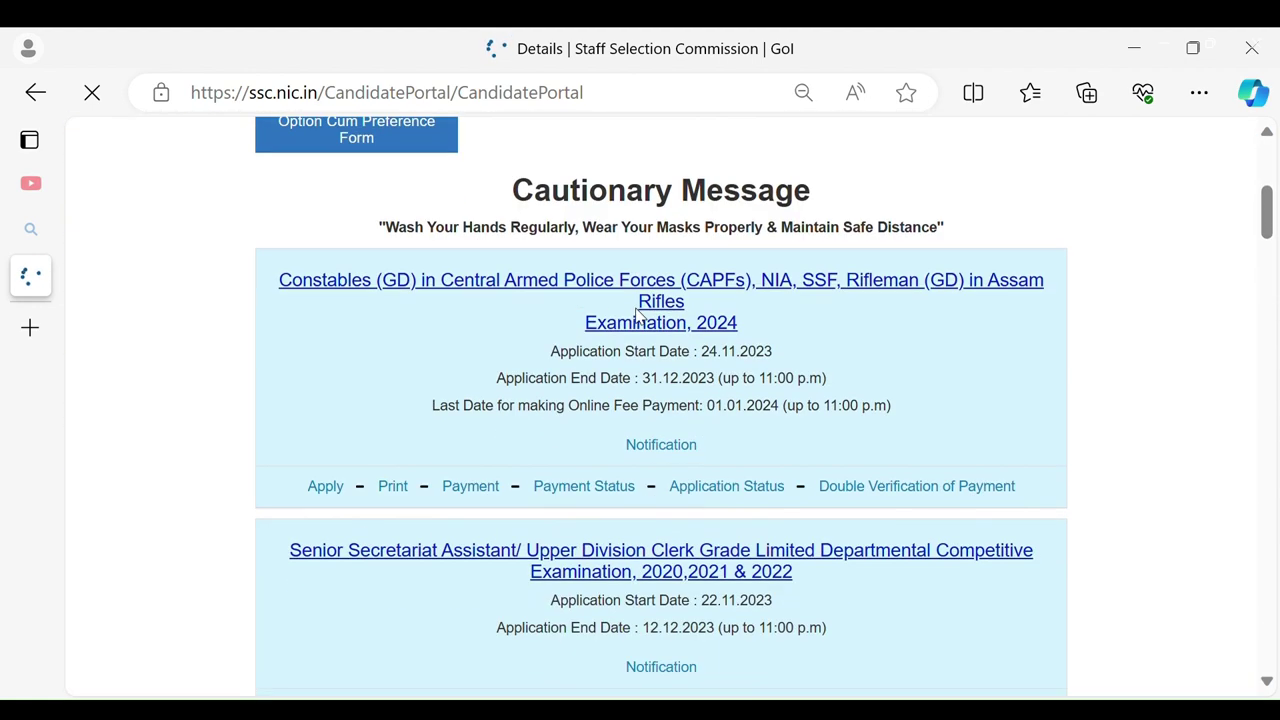
pyautogui.click(404, 494)
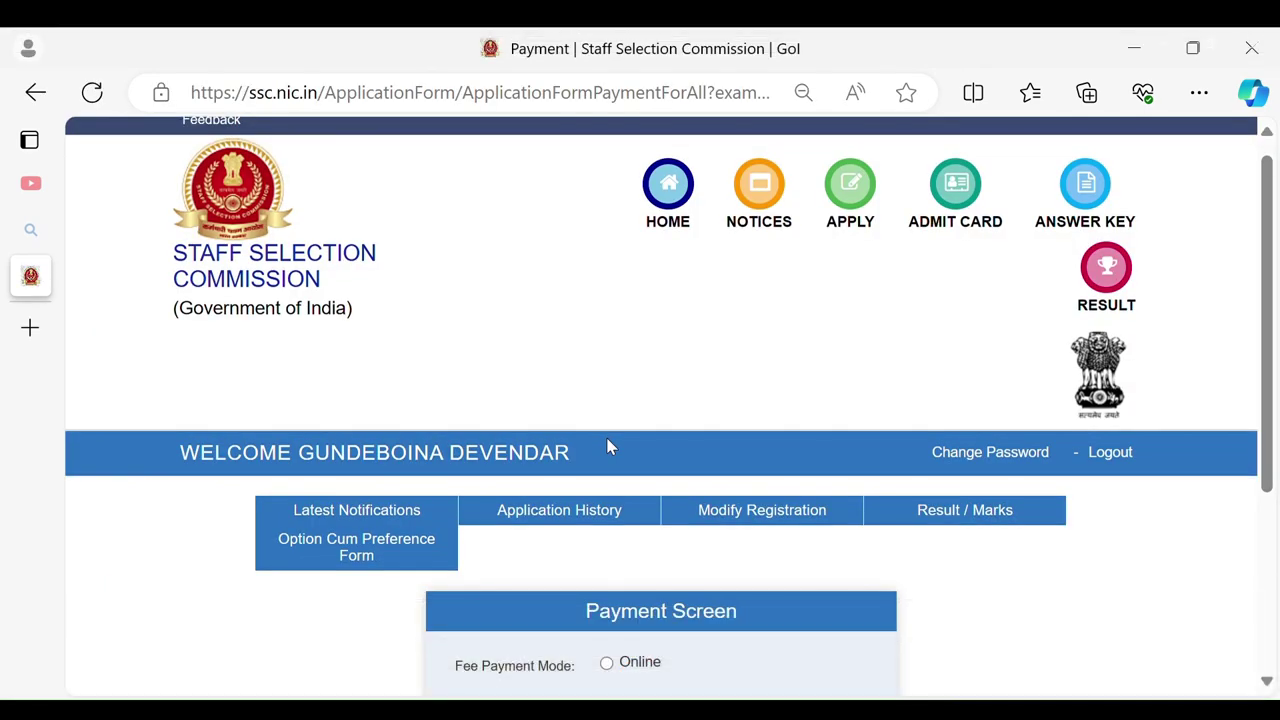
pyautogui.scroll(-2, 610, 447)
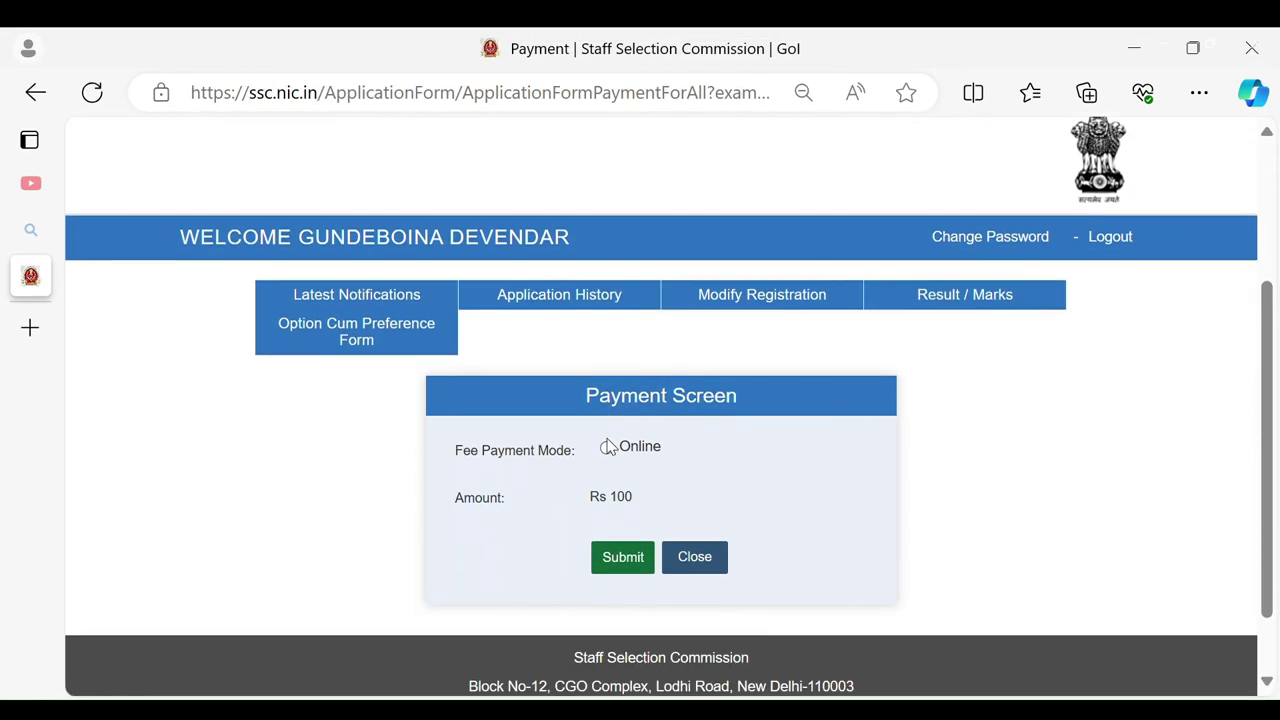
pyautogui.scroll(-1, 607, 445)
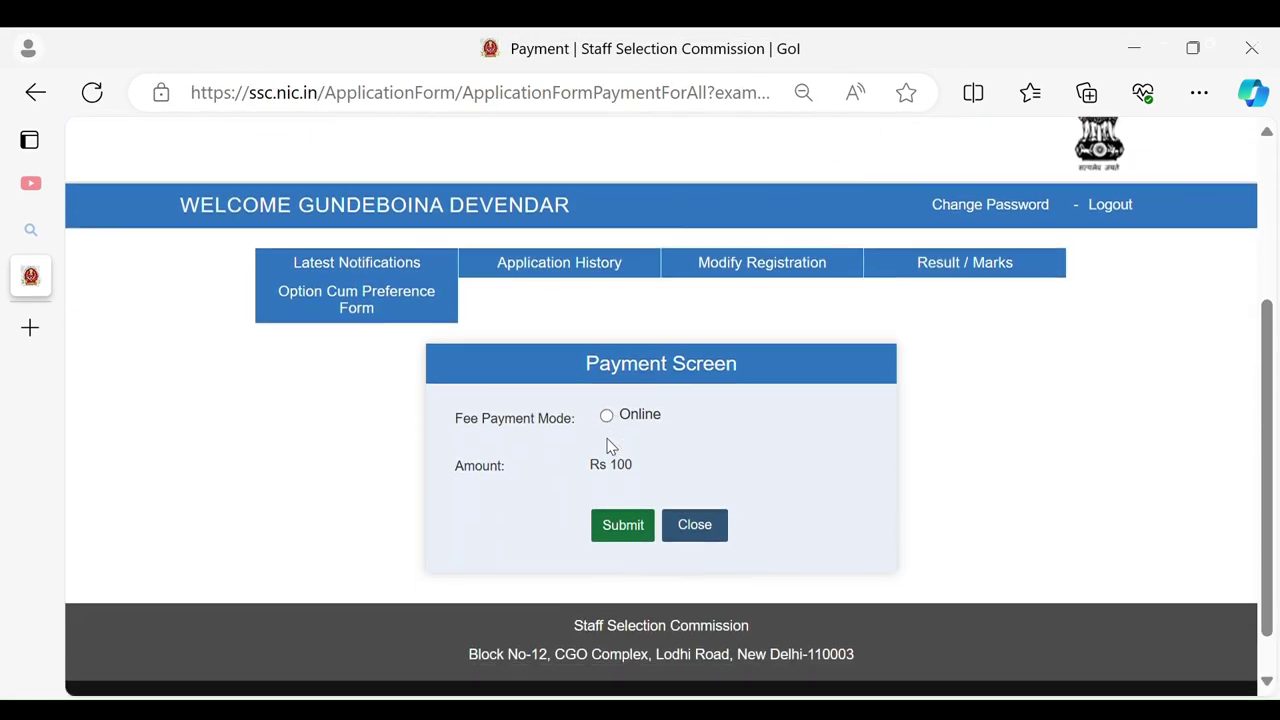
pyautogui.click(640, 530)
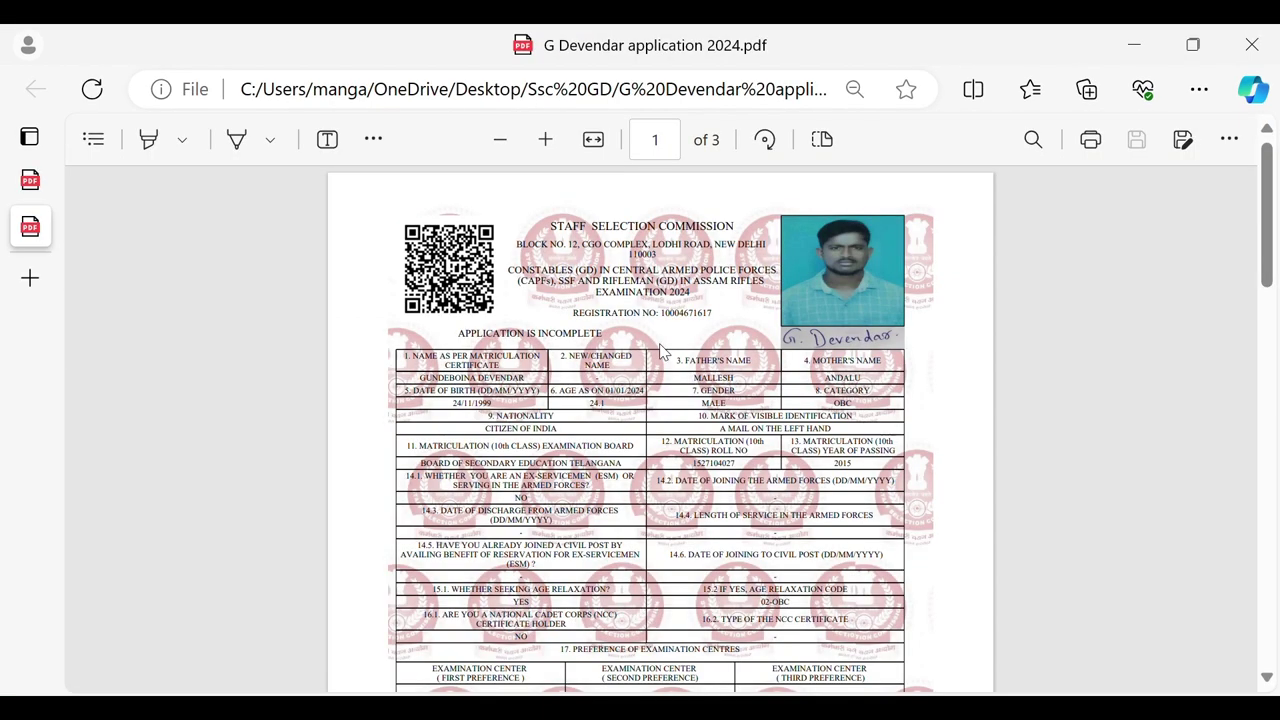
# Review the three-page application PDF, including the candidate details, examination centres, post preferences, fee payment table and declaration.
pyautogui.scroll(1, 660, 350)
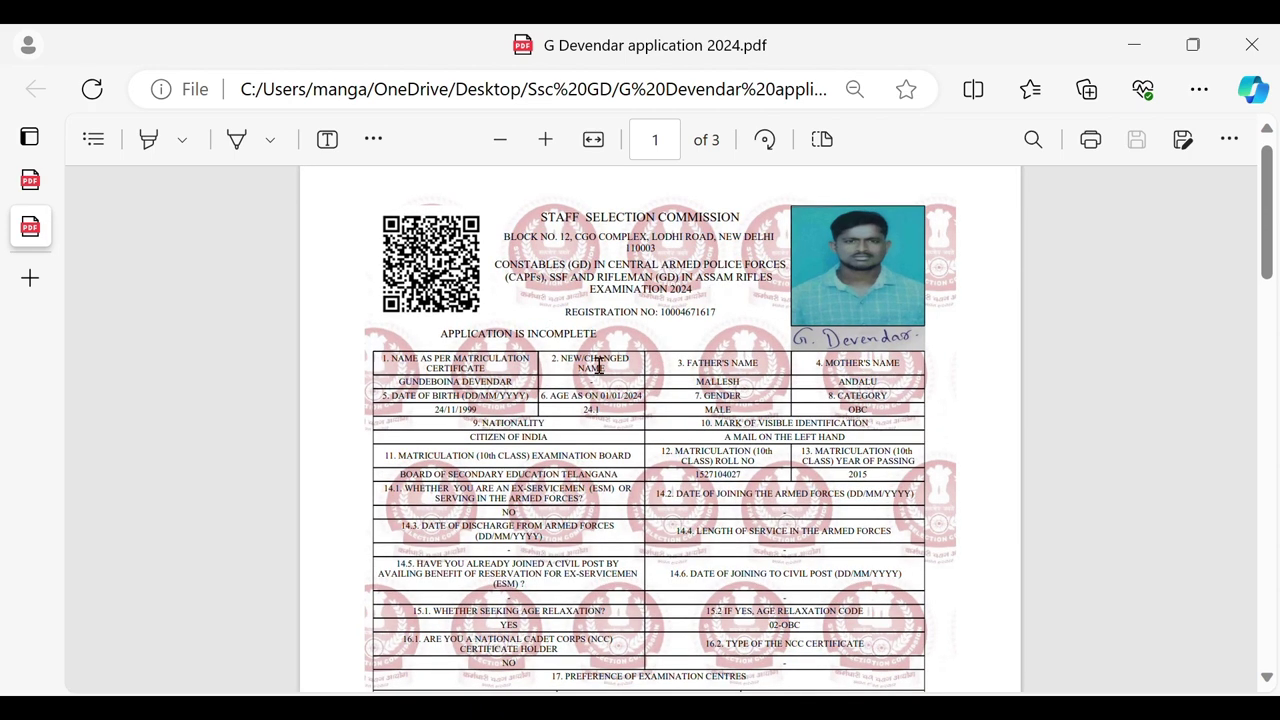
pyautogui.scroll(-1, 645, 368)
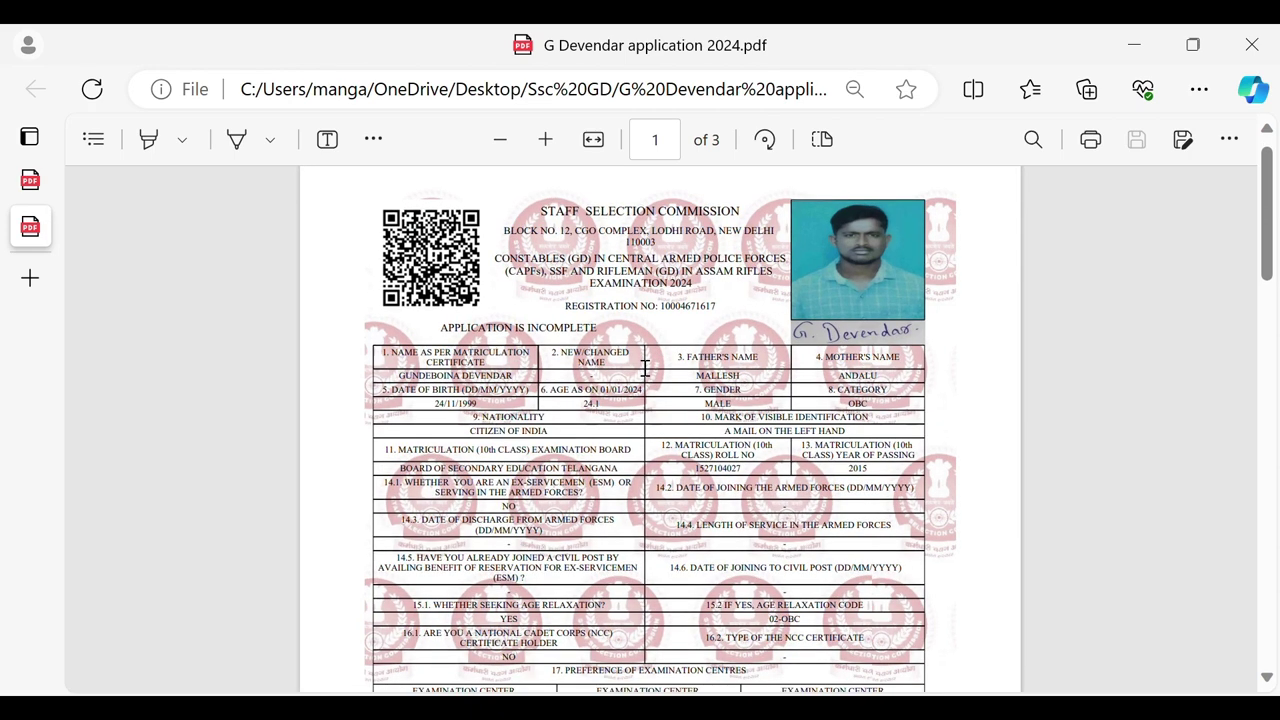
pyautogui.scroll(-3, 645, 368)
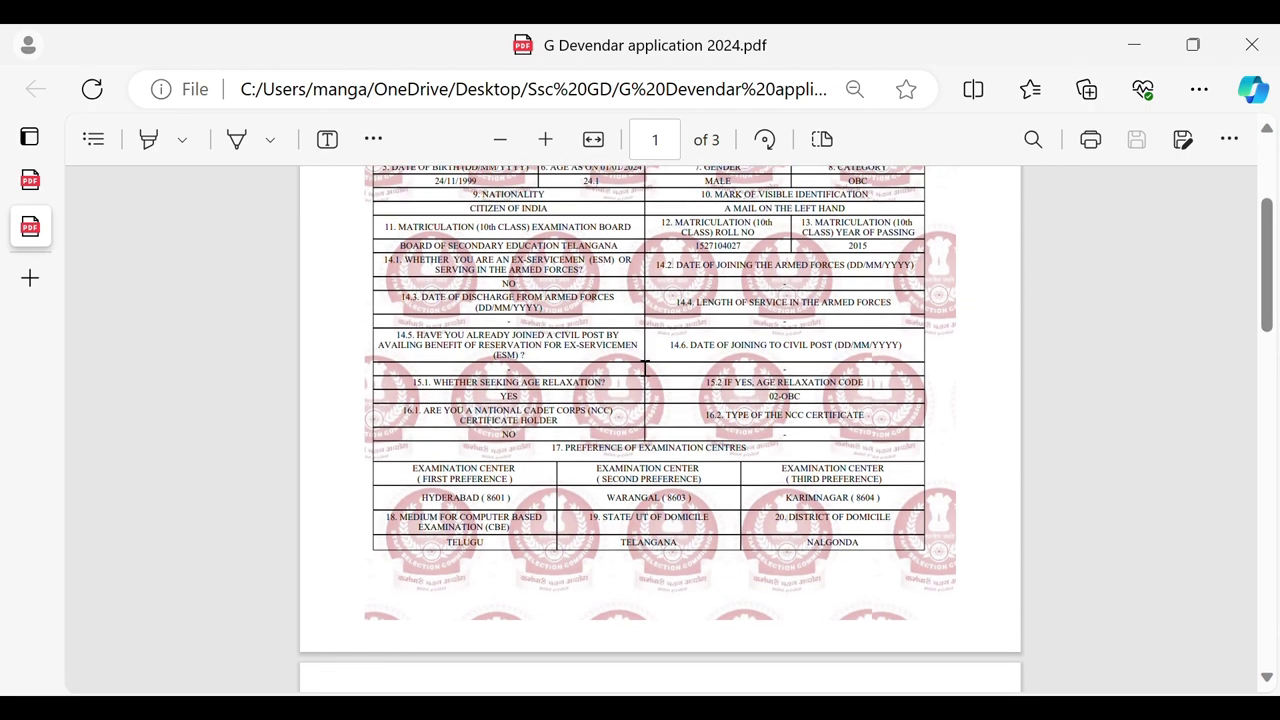
pyautogui.scroll(-8, 645, 368)
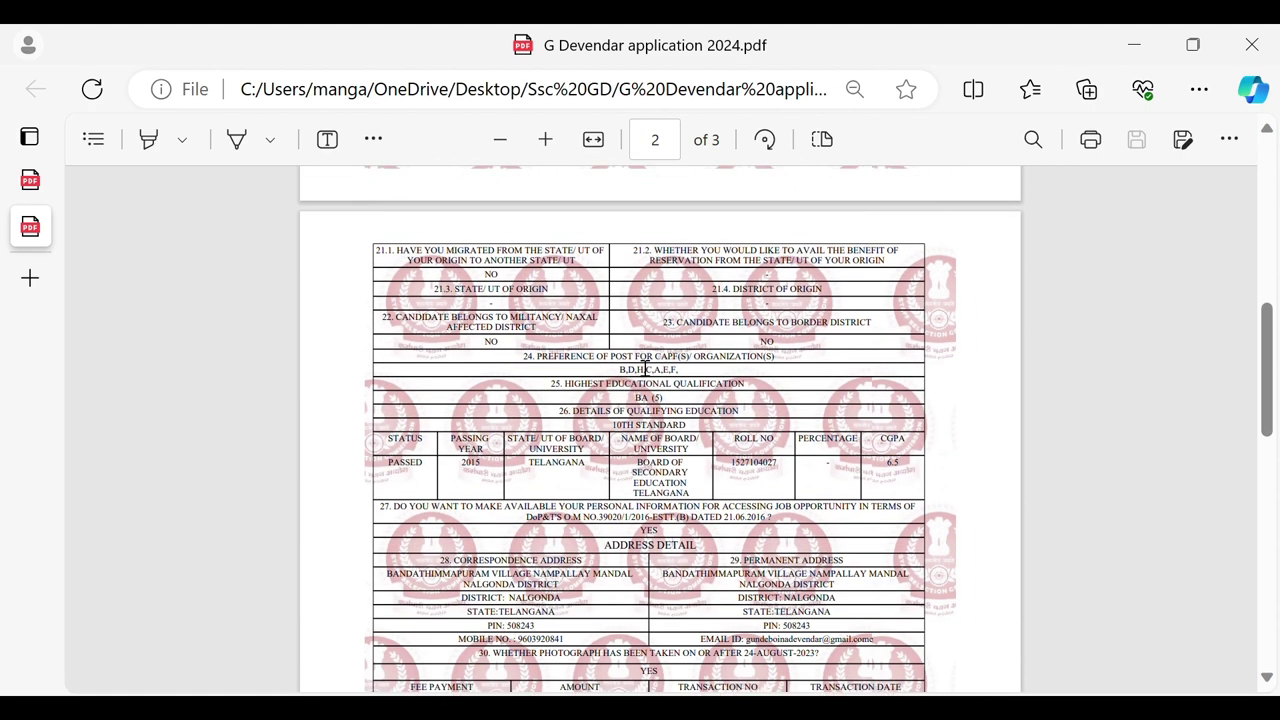
pyautogui.scroll(-8, 645, 368)
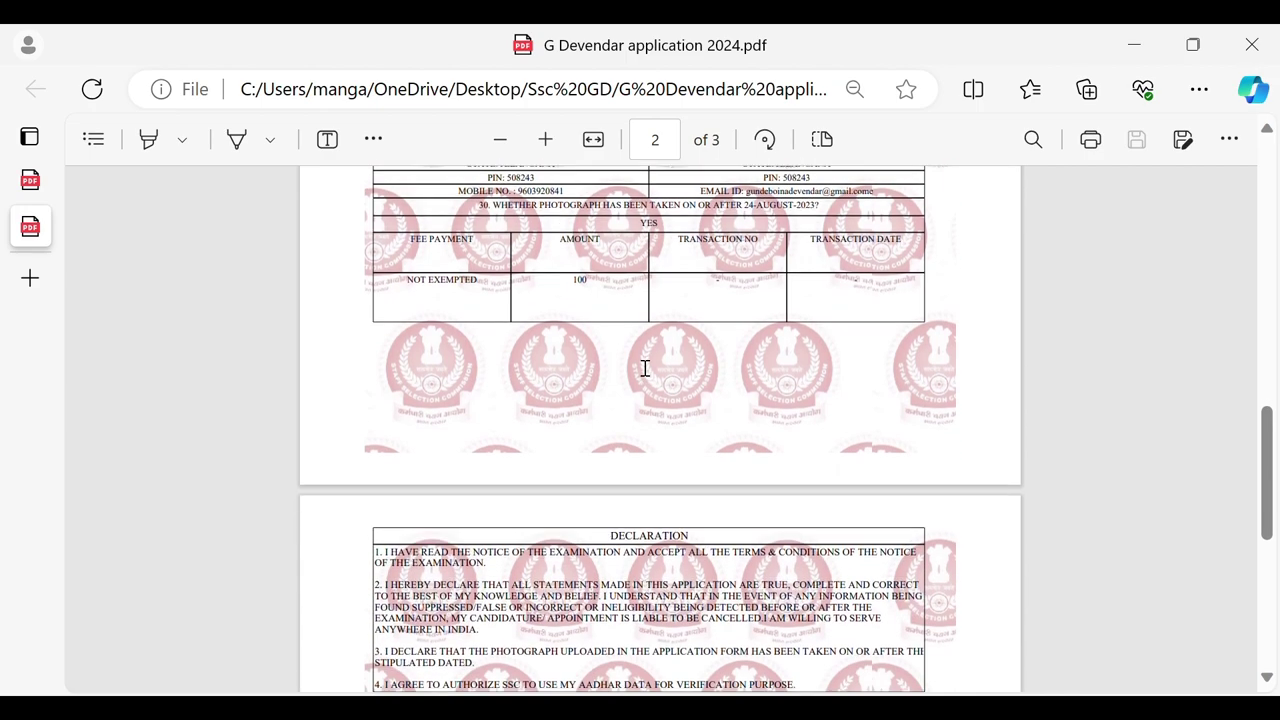
pyautogui.scroll(-7, 645, 368)
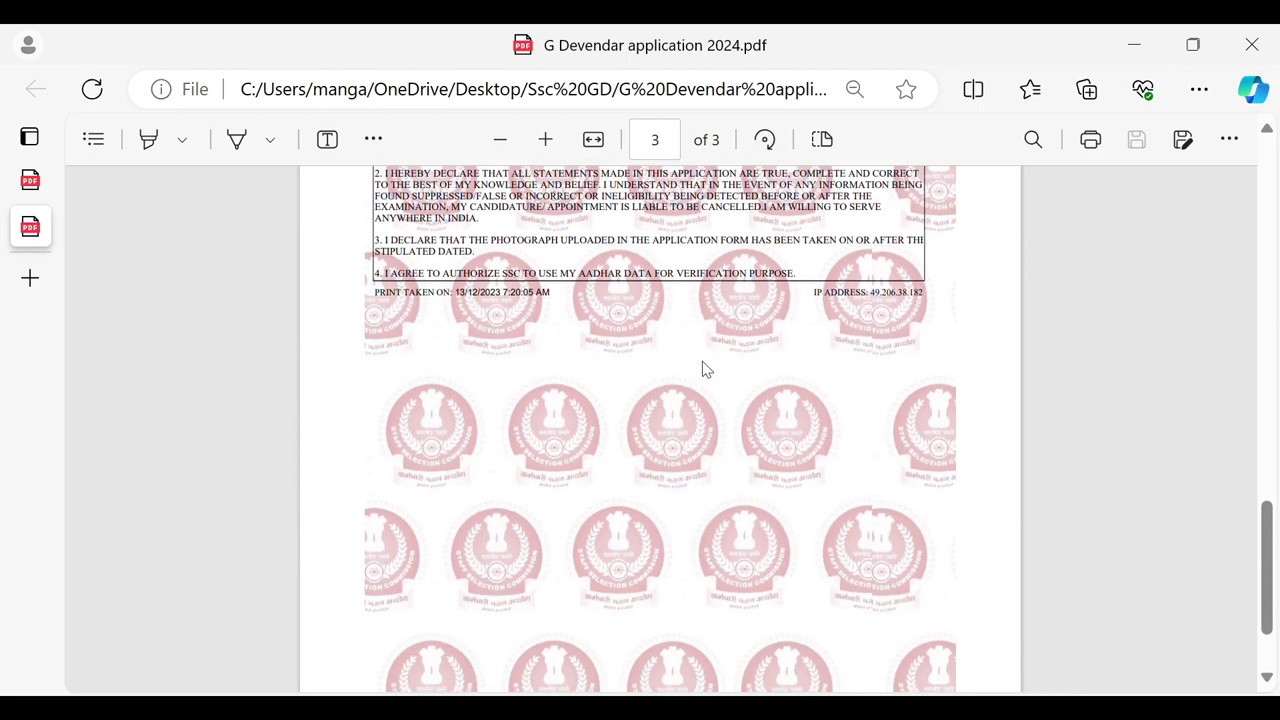
pyautogui.scroll(20, 703, 403)
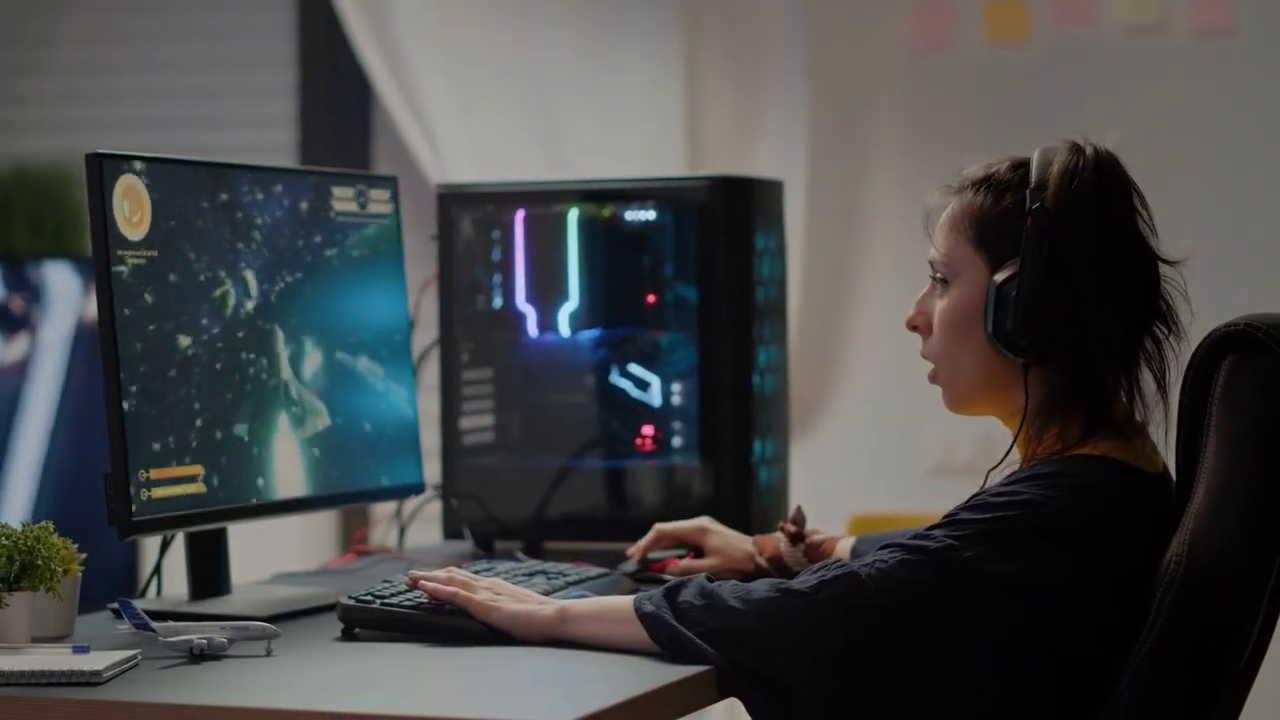